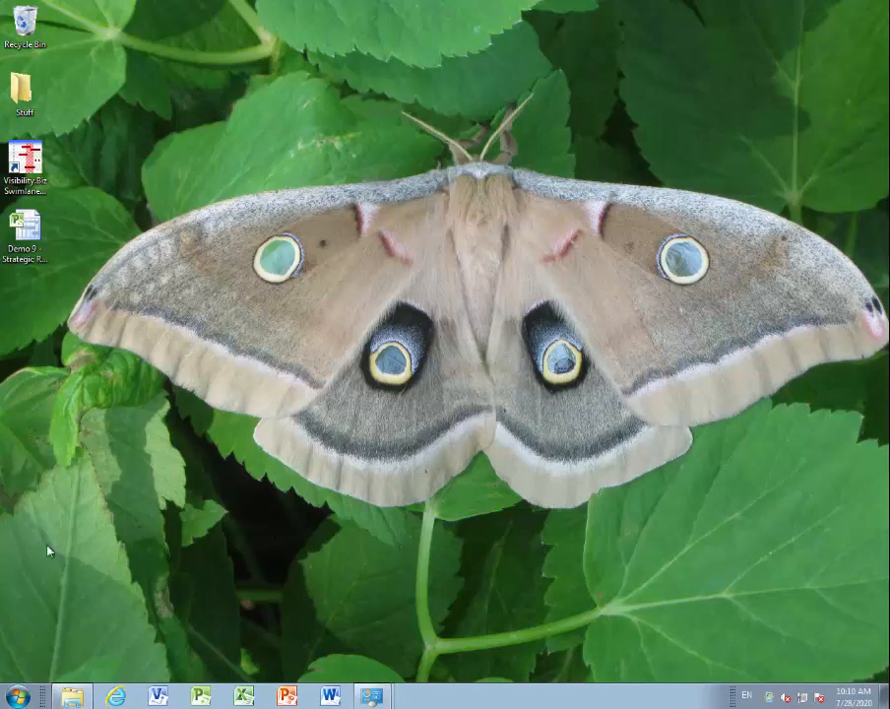
# Check the Windows edition in the system information and the list of installed programs
pyautogui.moveTo(370, 695)
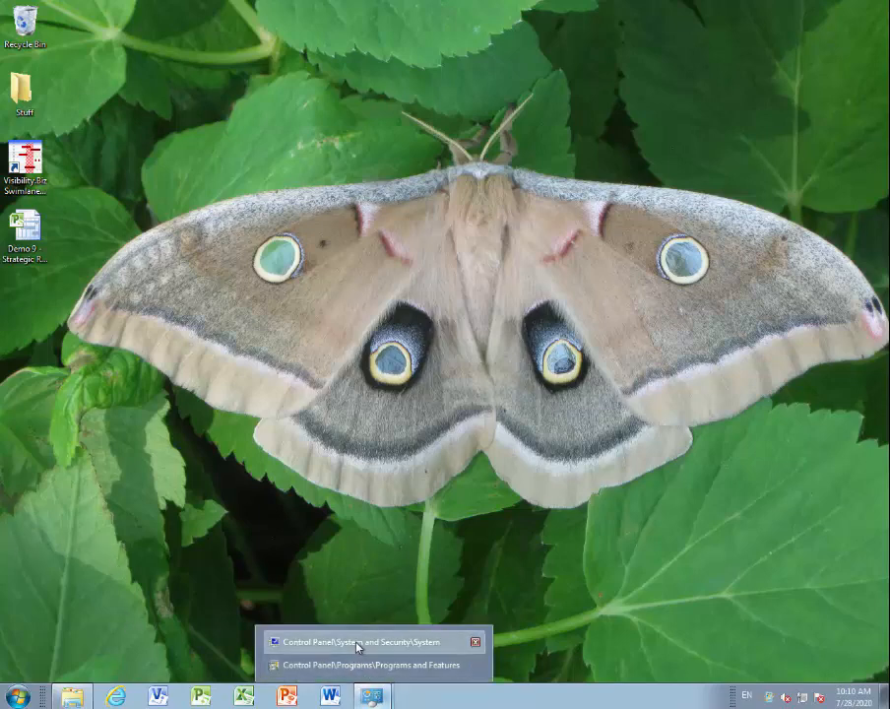
pyautogui.click(357, 642)
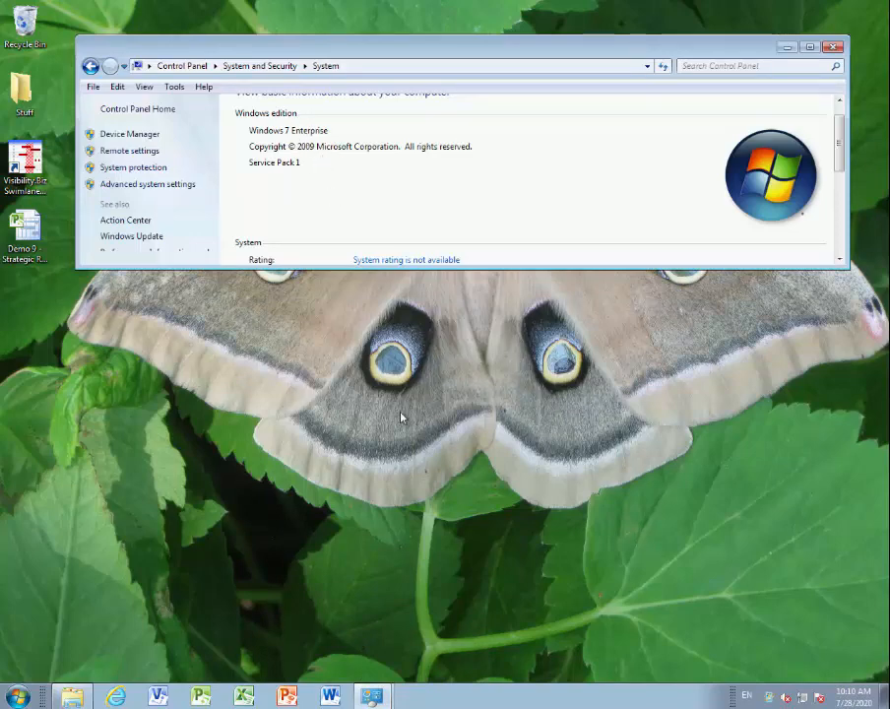
pyautogui.moveTo(373, 695)
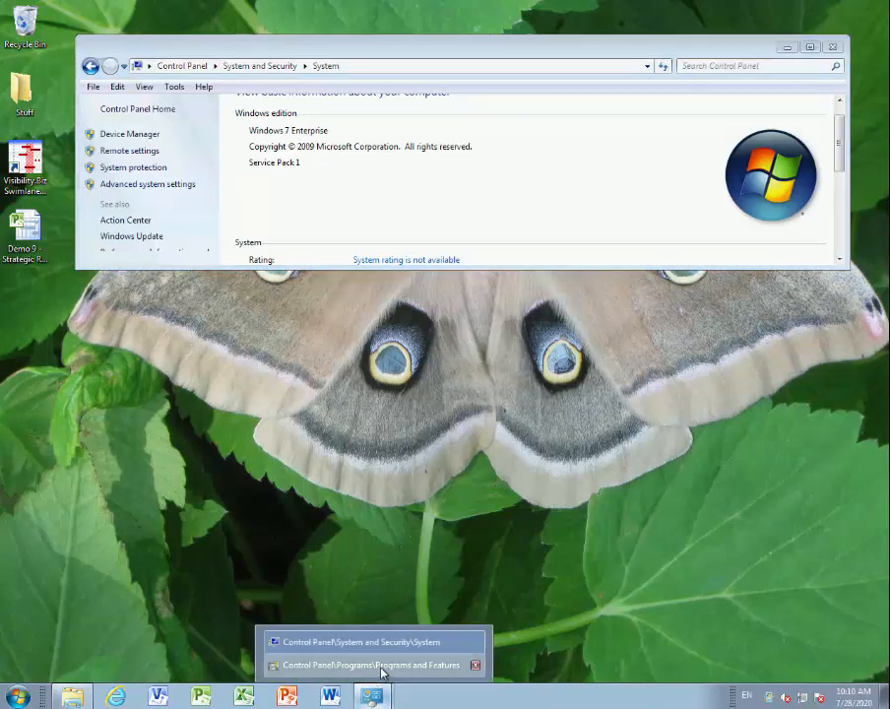
pyautogui.click(372, 666)
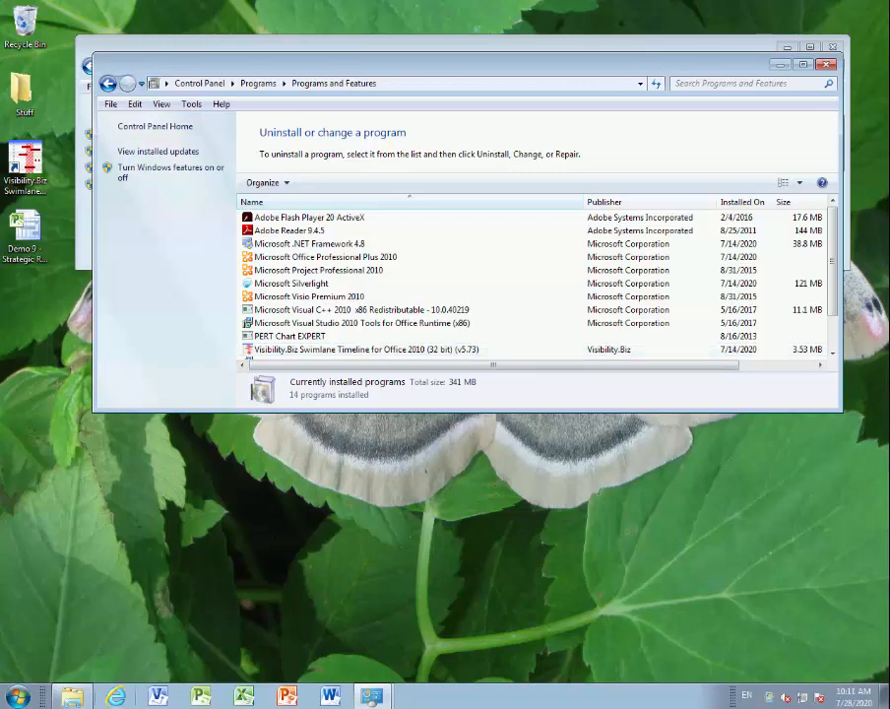
# View the Visibility.Biz Swimlane Timeline program folder and close all open windows
pyautogui.click(60, 696)
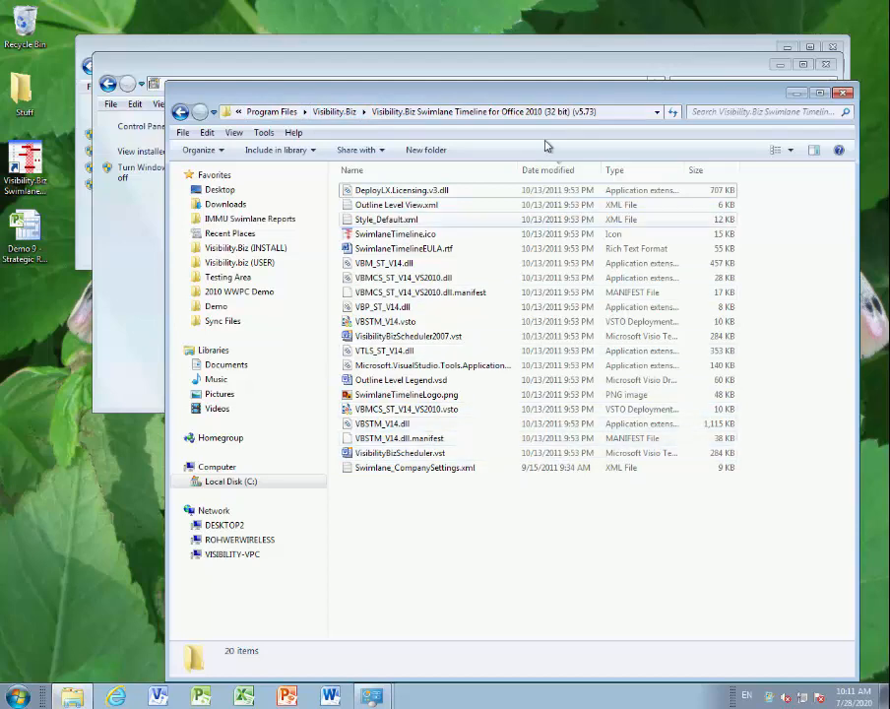
pyautogui.click(845, 94)
pyautogui.click(830, 41)
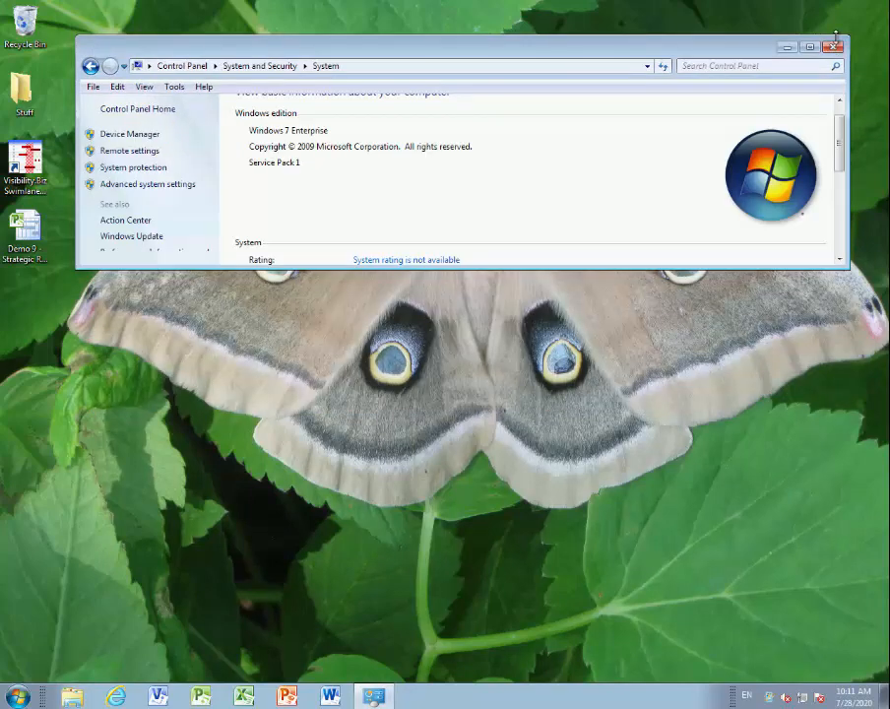
pyautogui.click(835, 44)
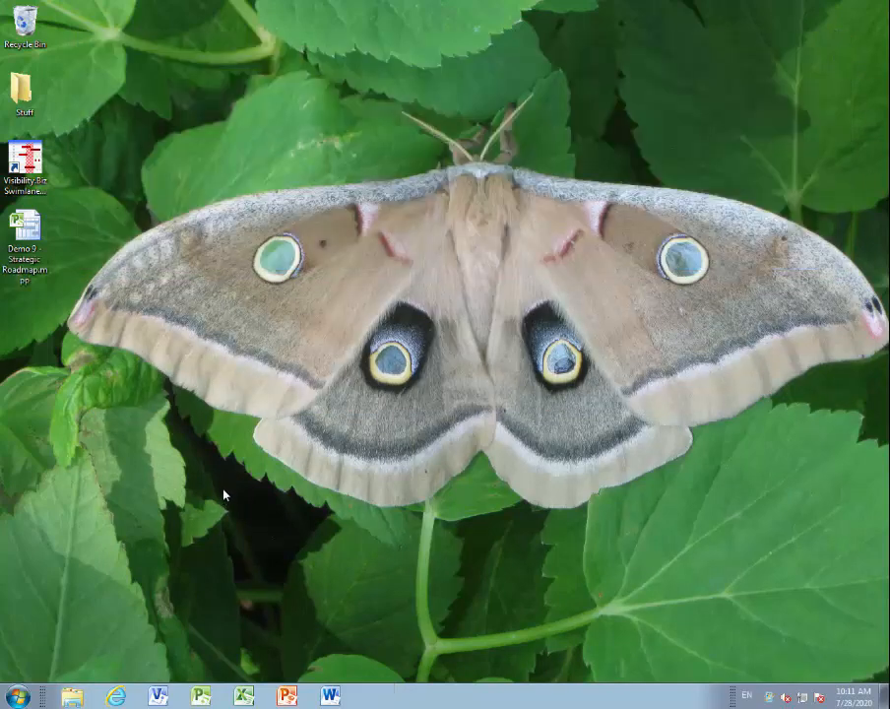
# Open the Demo 9 - Strategic Roadmap project file and review its Task Name, Start, % Complete and Investment Objective columns
pyautogui.doubleClick(25, 224)
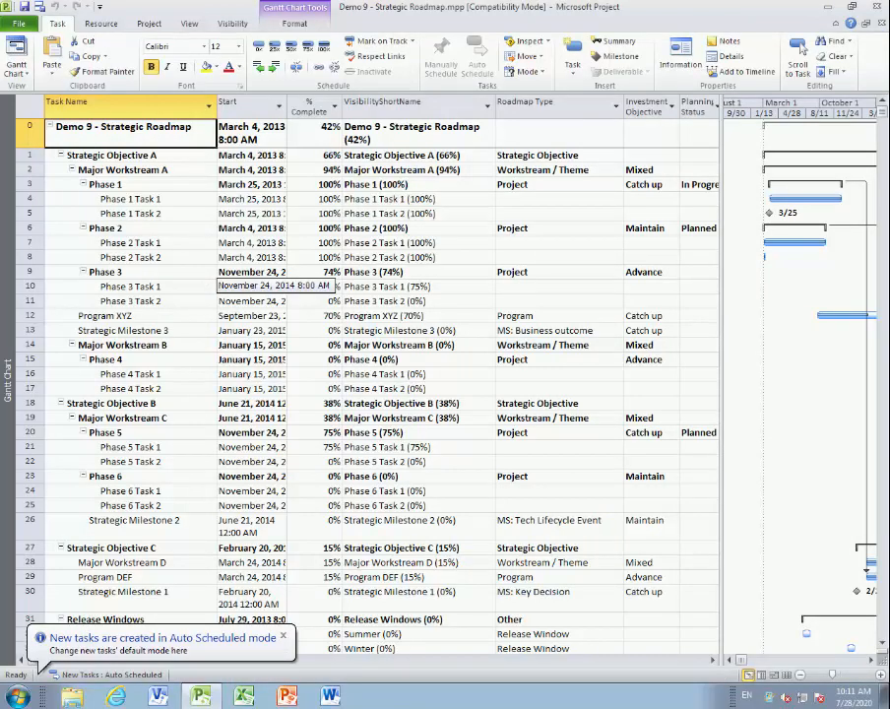
pyautogui.click(113, 98)
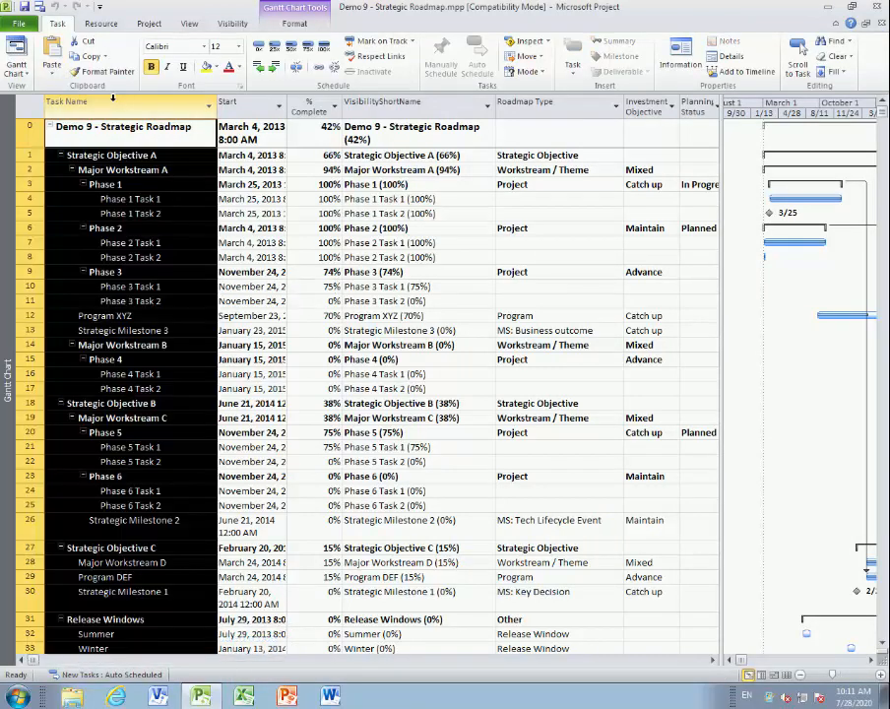
pyautogui.click(242, 103)
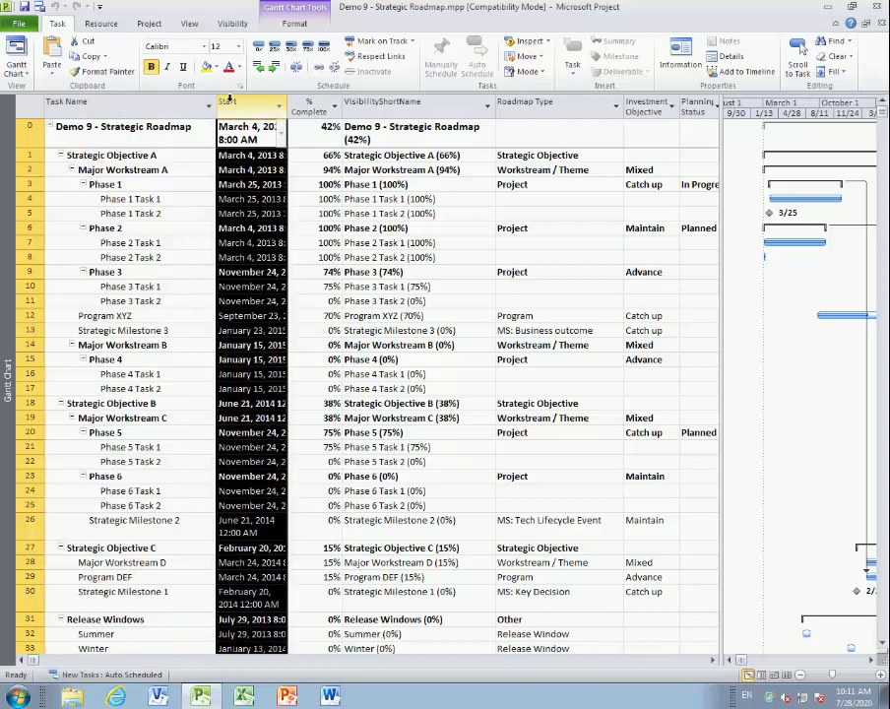
pyautogui.click(317, 95)
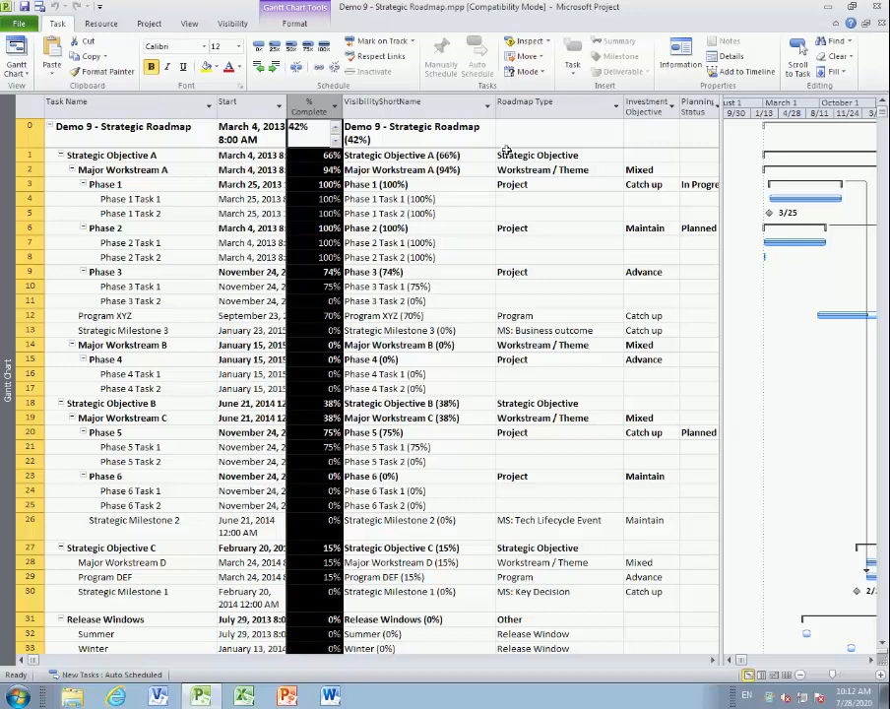
pyautogui.click(642, 106)
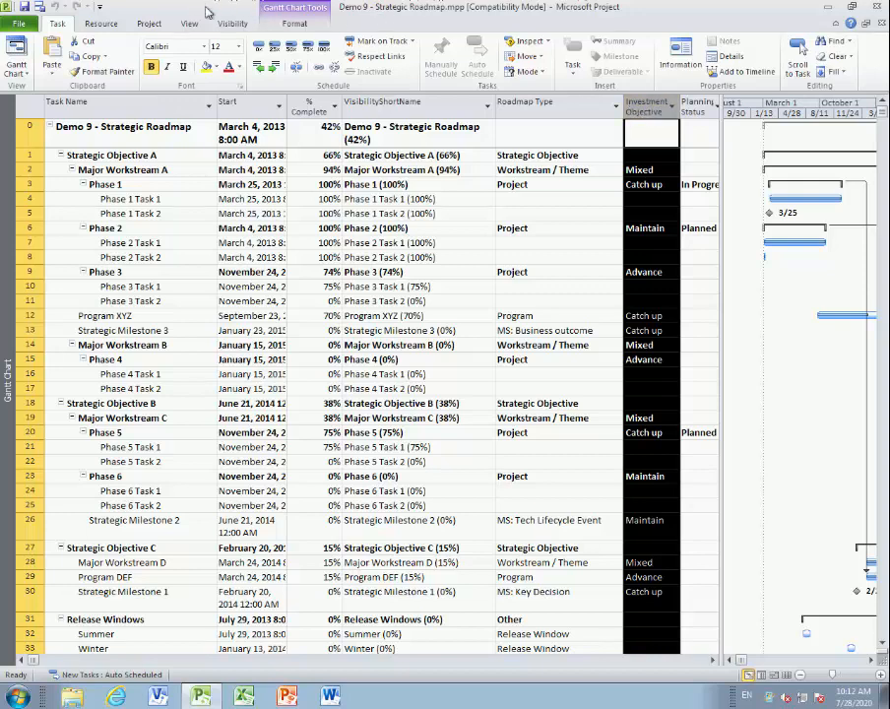
# Create a swimlane timeline from the active project and switch to the generated Visio drawing
pyautogui.click(231, 24)
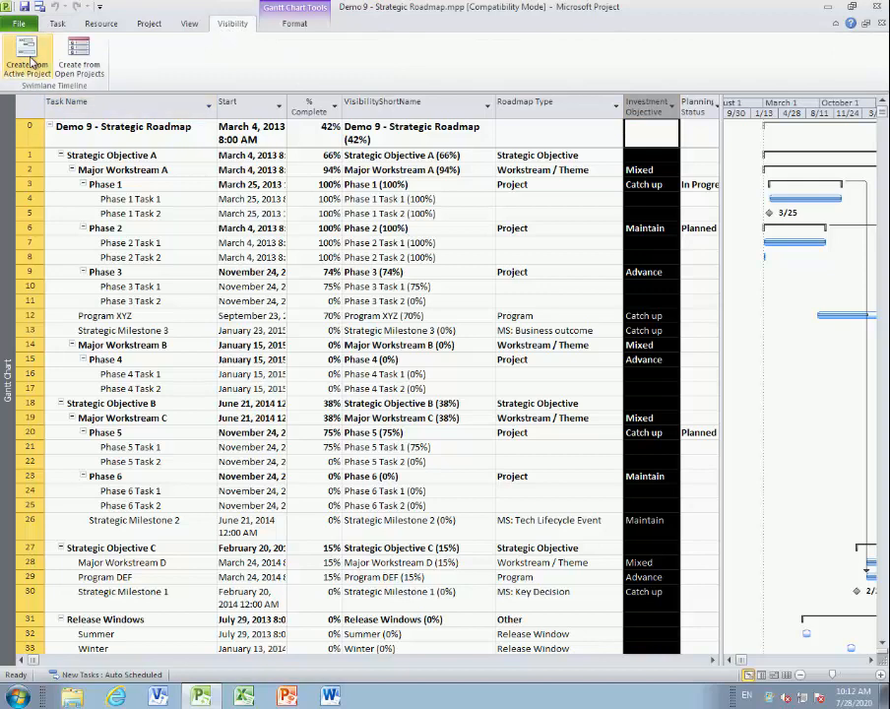
pyautogui.click(30, 63)
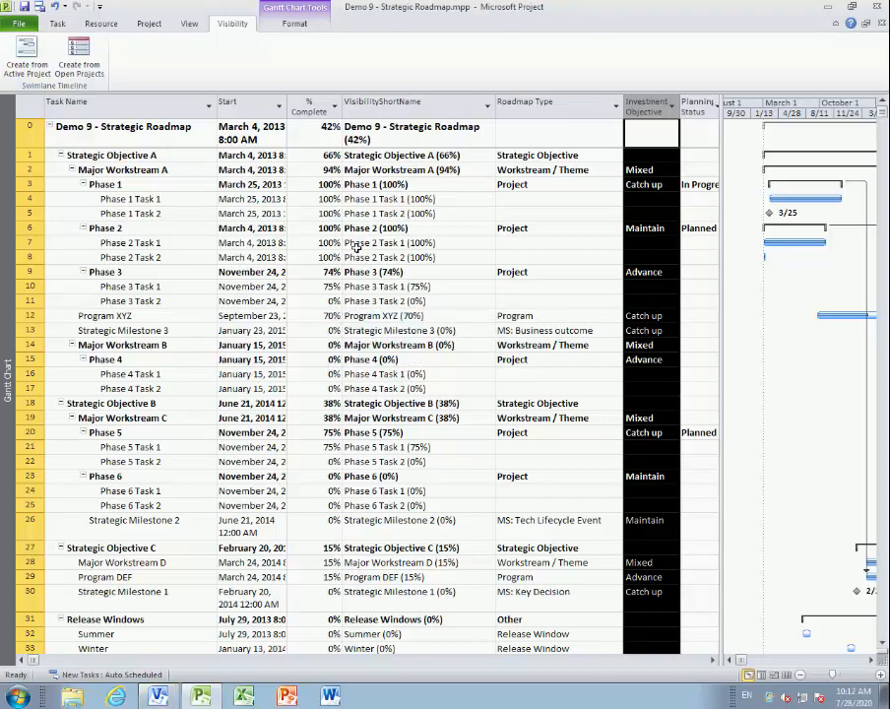
pyautogui.click(164, 700)
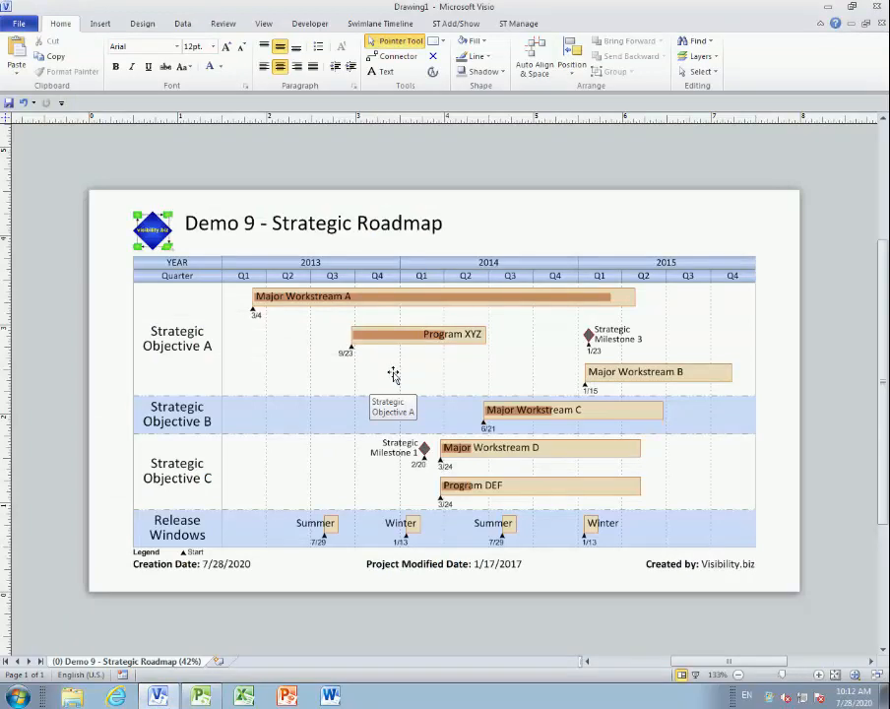
# Set the swimlane timeline to show 3 levels of tasks
pyautogui.click(361, 29)
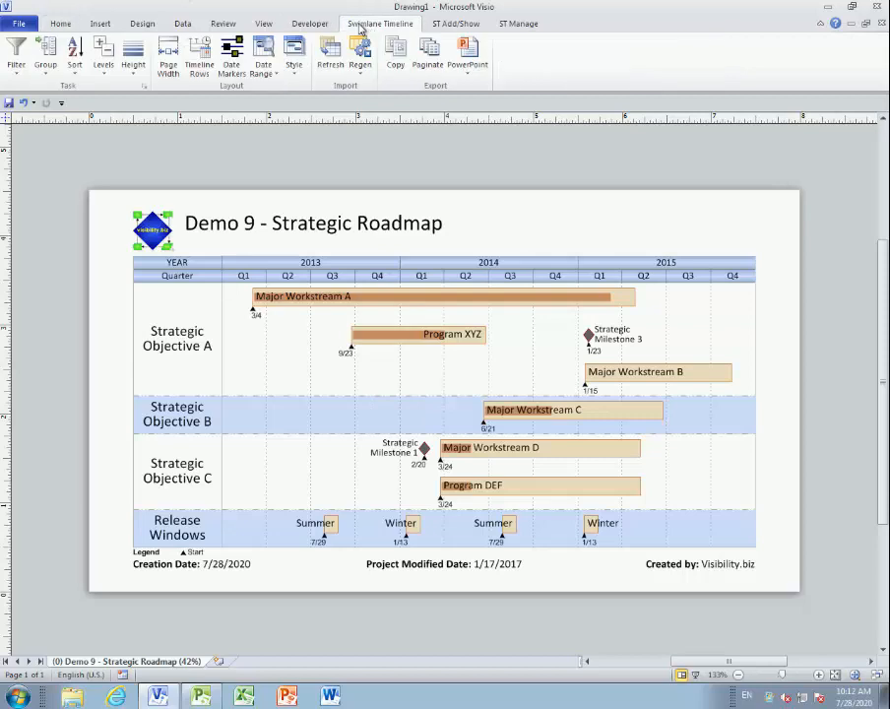
pyautogui.click(101, 62)
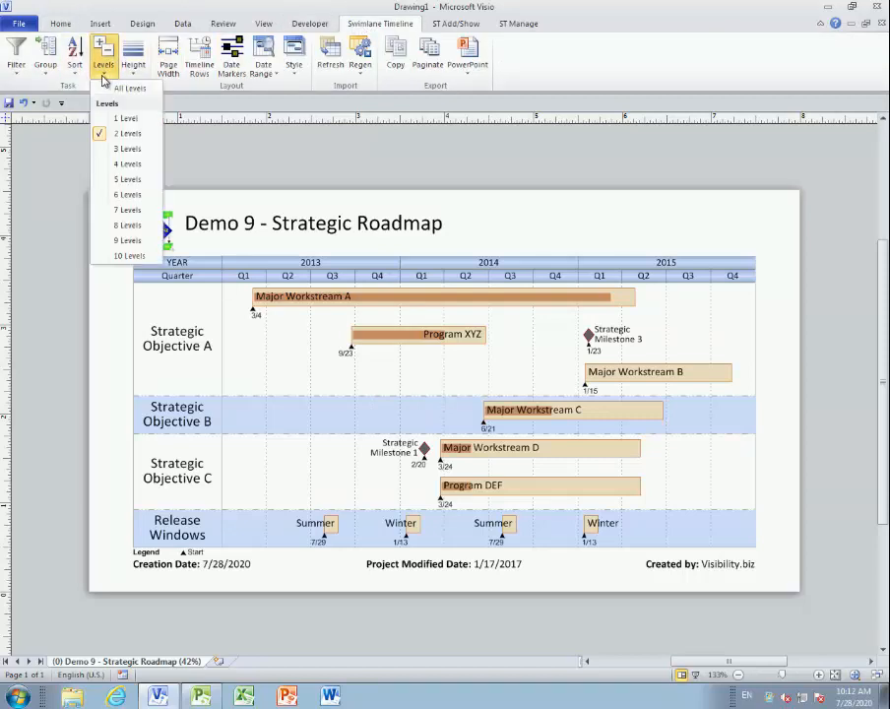
pyautogui.click(107, 149)
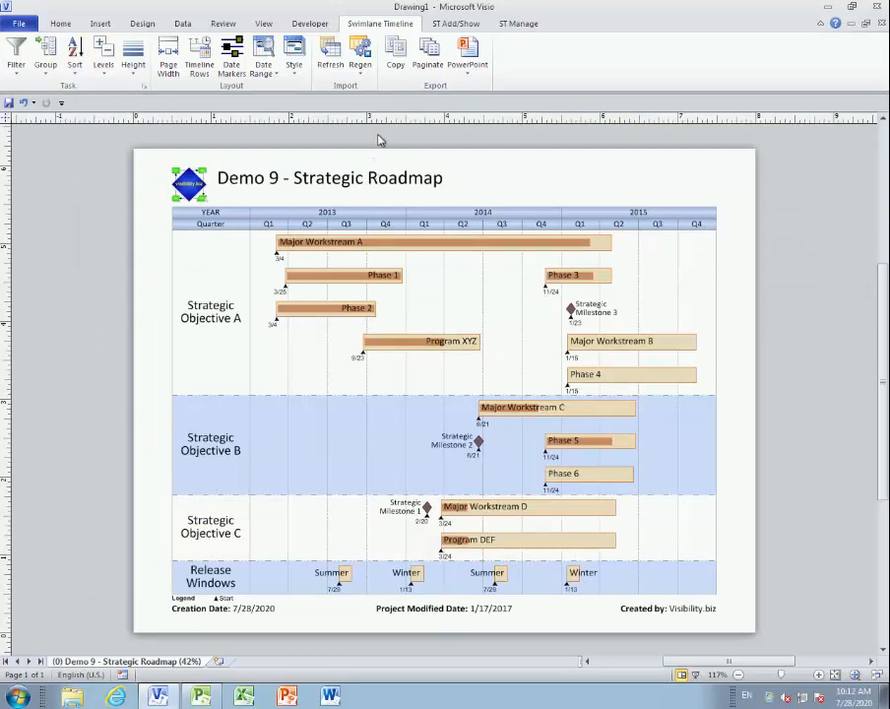
# Select all tasks on the timeline and start a new data graphic for them
pyautogui.rightClick(660, 176)
pyautogui.click(656, 175)
pyautogui.rightClick(652, 175)
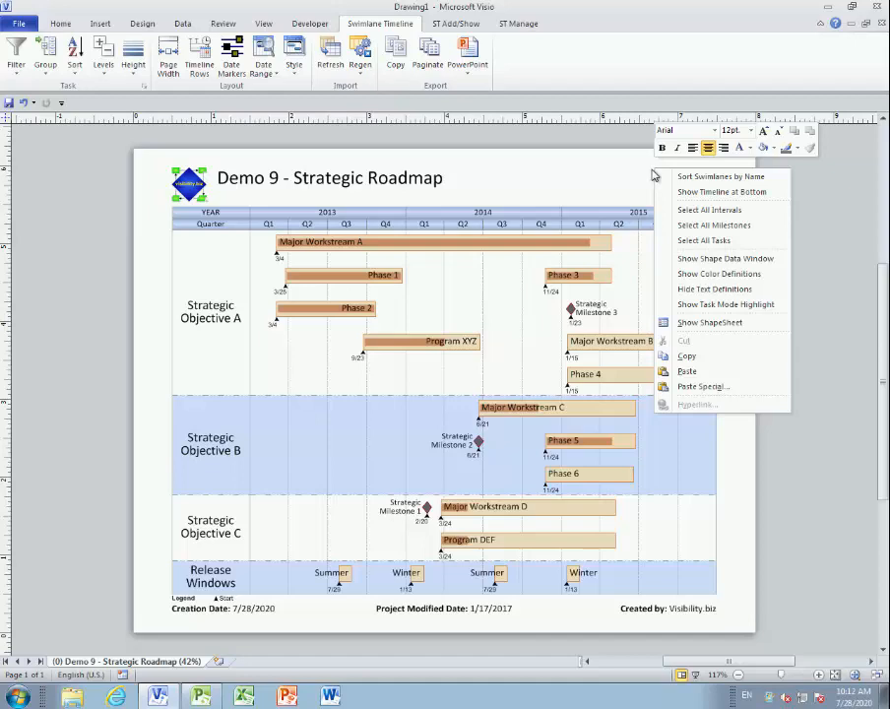
pyautogui.click(692, 246)
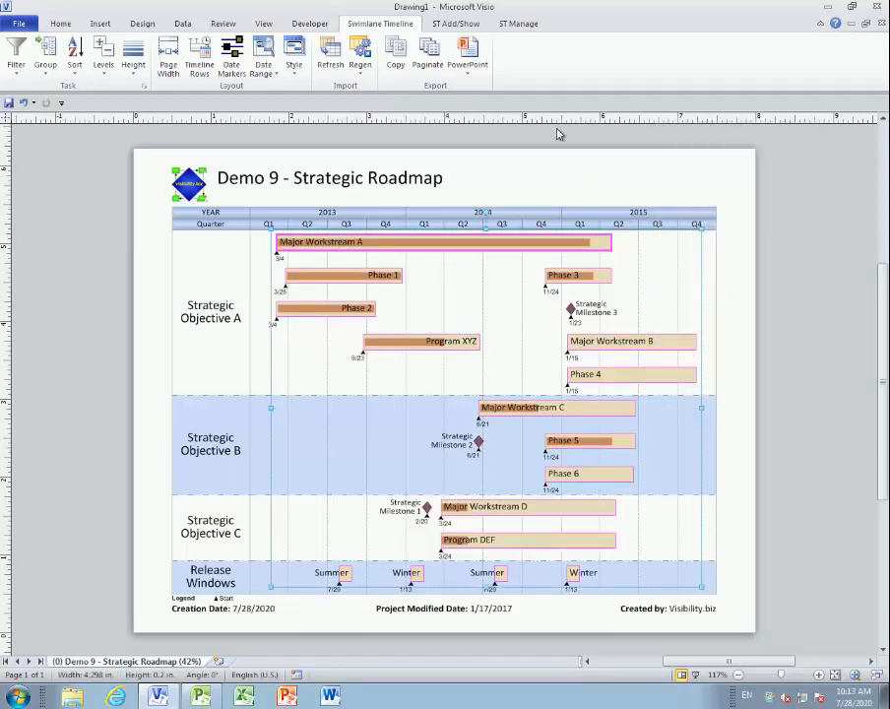
pyautogui.click(182, 24)
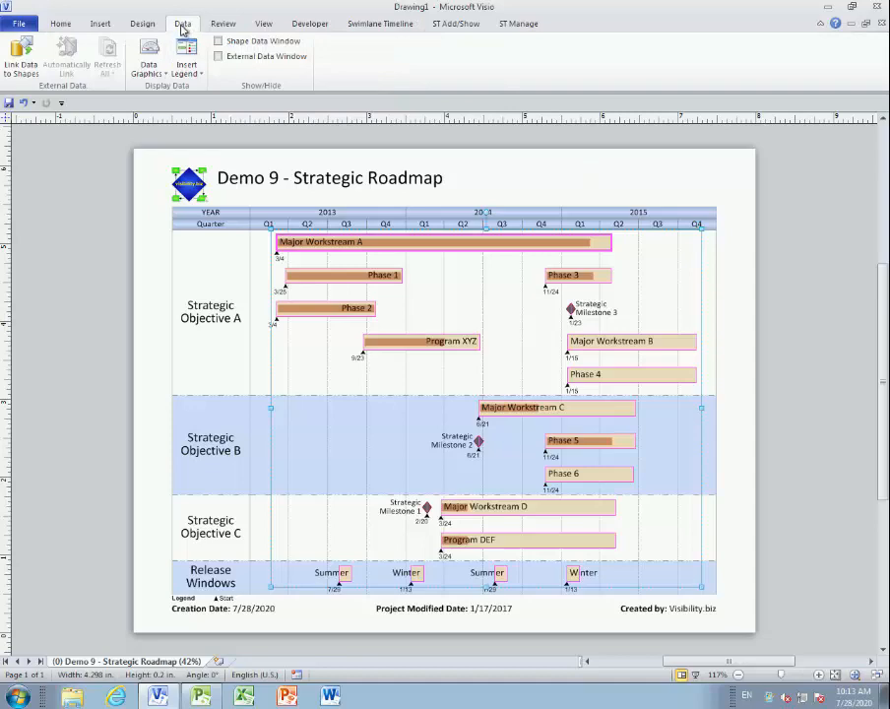
pyautogui.click(144, 67)
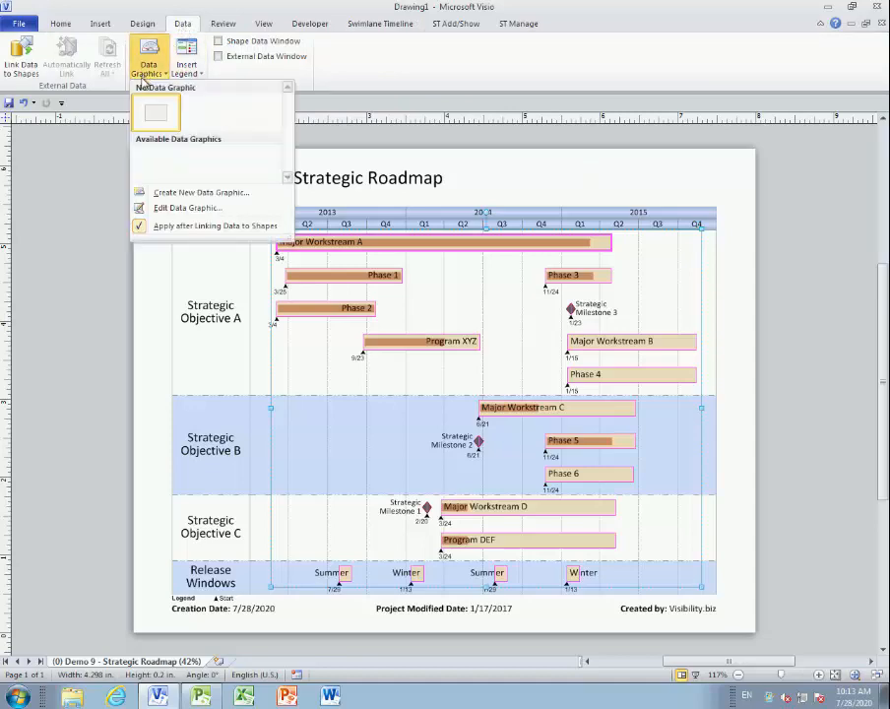
pyautogui.click(179, 193)
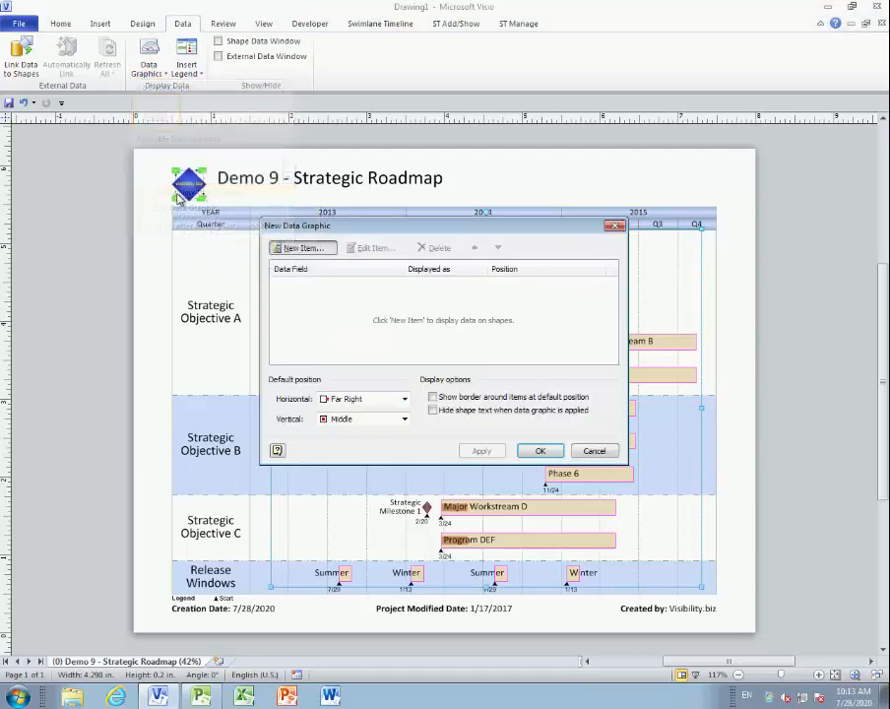
# Add a data graphic item showing Investment Objective as Color by Value, and delete the color assignment for the blank value
pyautogui.click(319, 251)
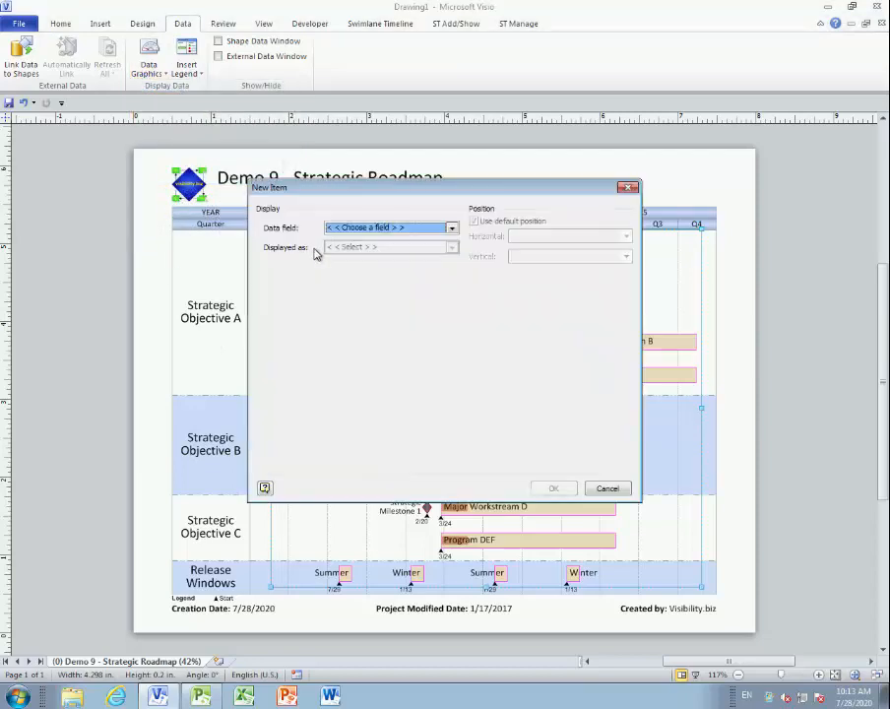
pyautogui.click(454, 229)
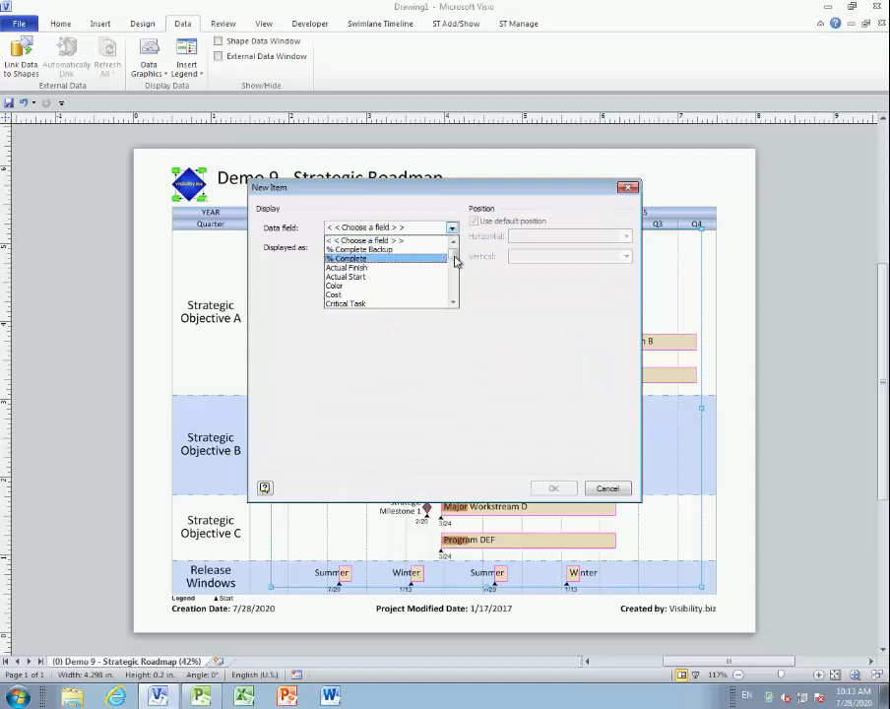
pyautogui.scroll(-3, 456, 261)
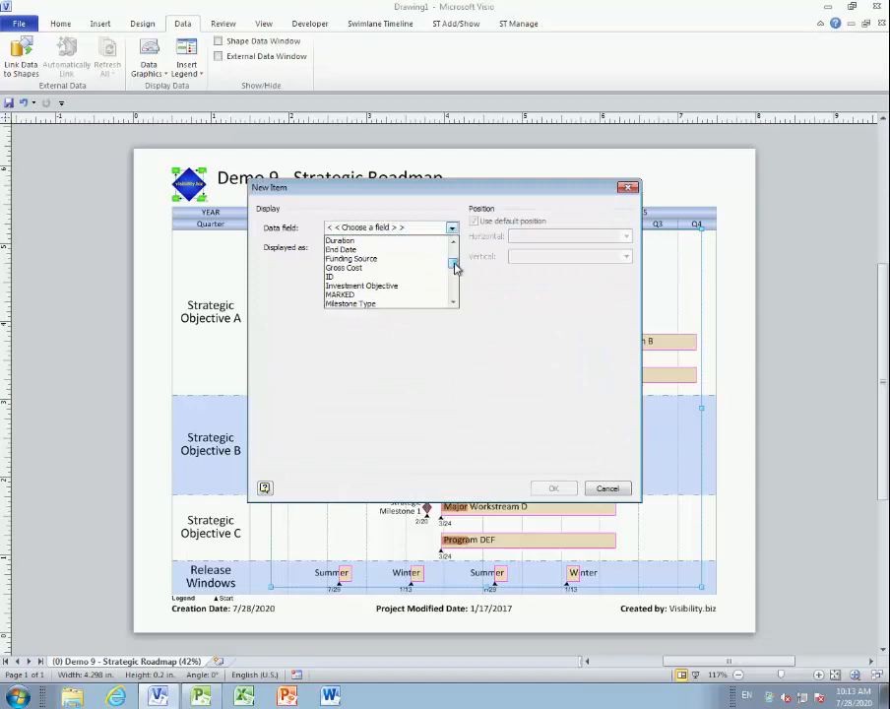
pyautogui.click(388, 288)
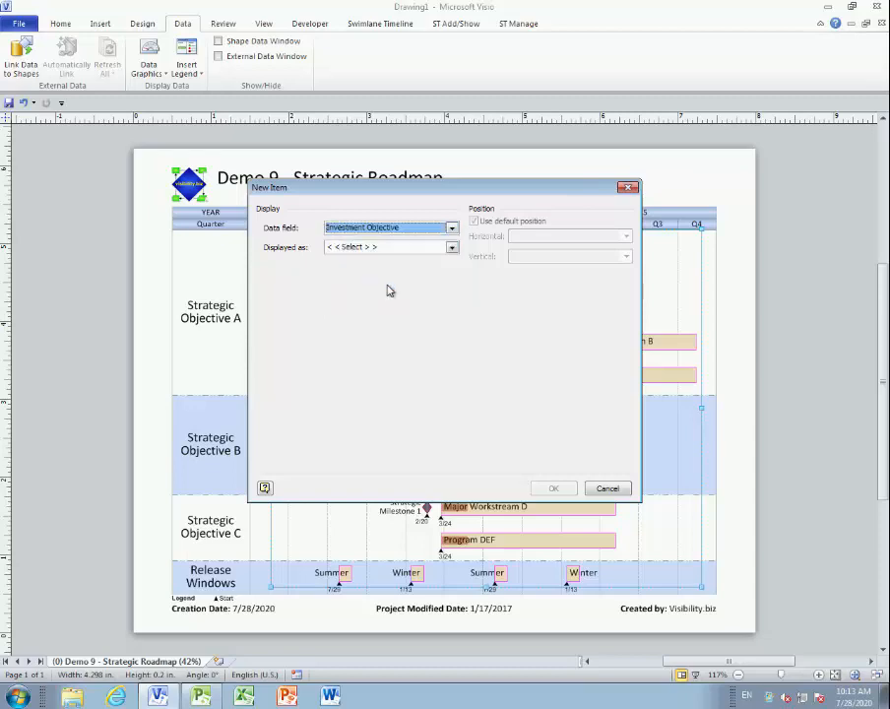
pyautogui.click(451, 248)
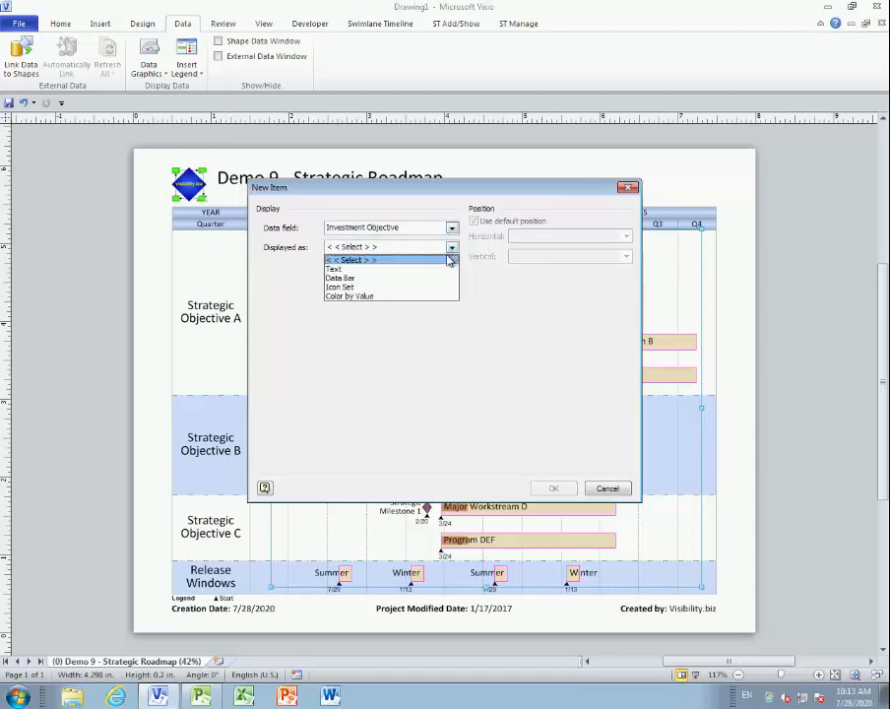
pyautogui.click(360, 297)
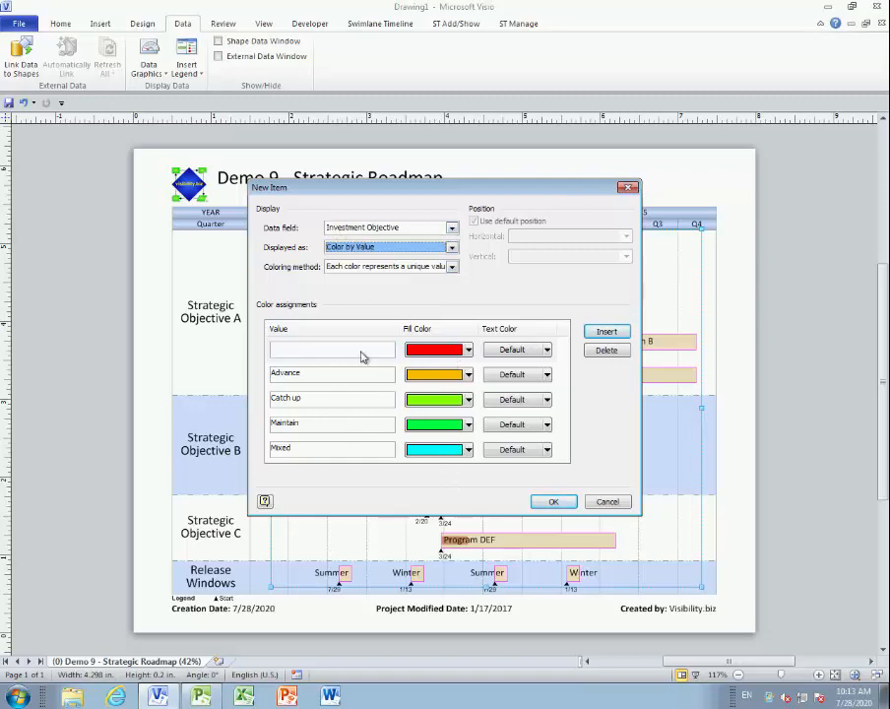
pyautogui.click(285, 350)
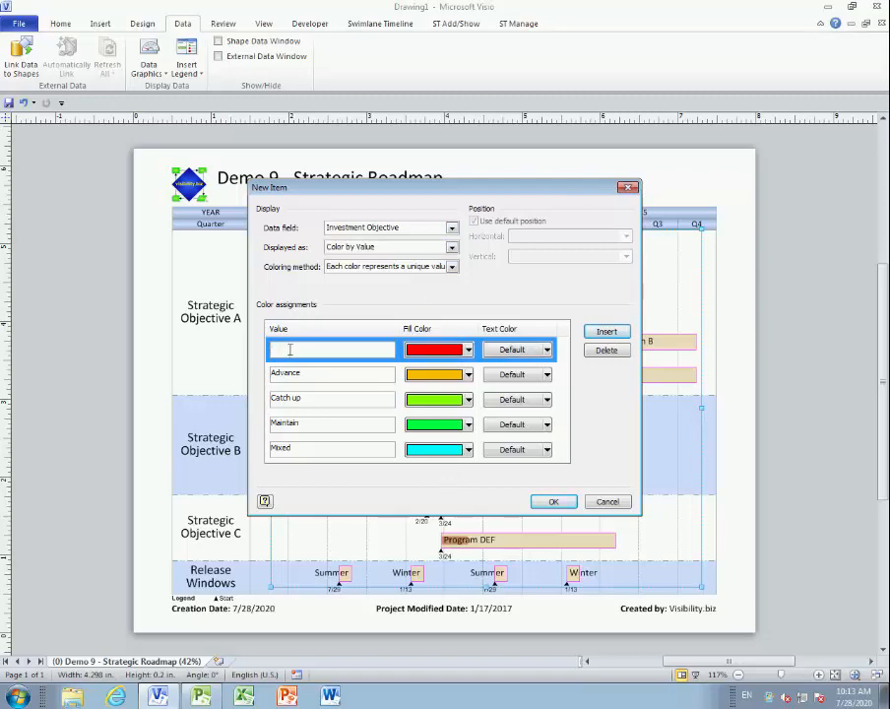
pyautogui.click(605, 351)
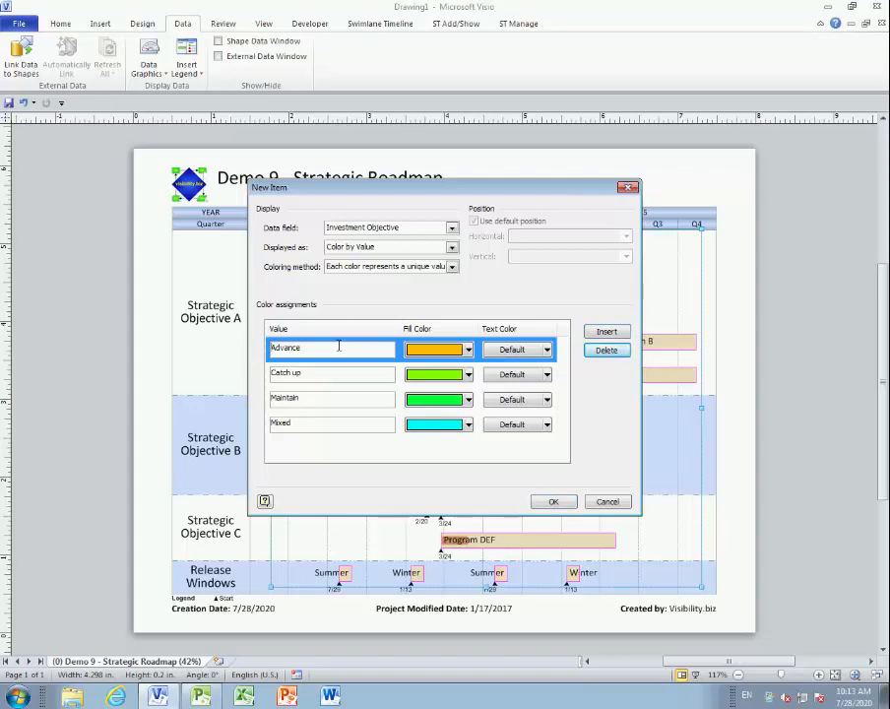
# Set the fill color for the Advance value to a custom blue with RGB 79, 167, 255
pyautogui.click(468, 350)
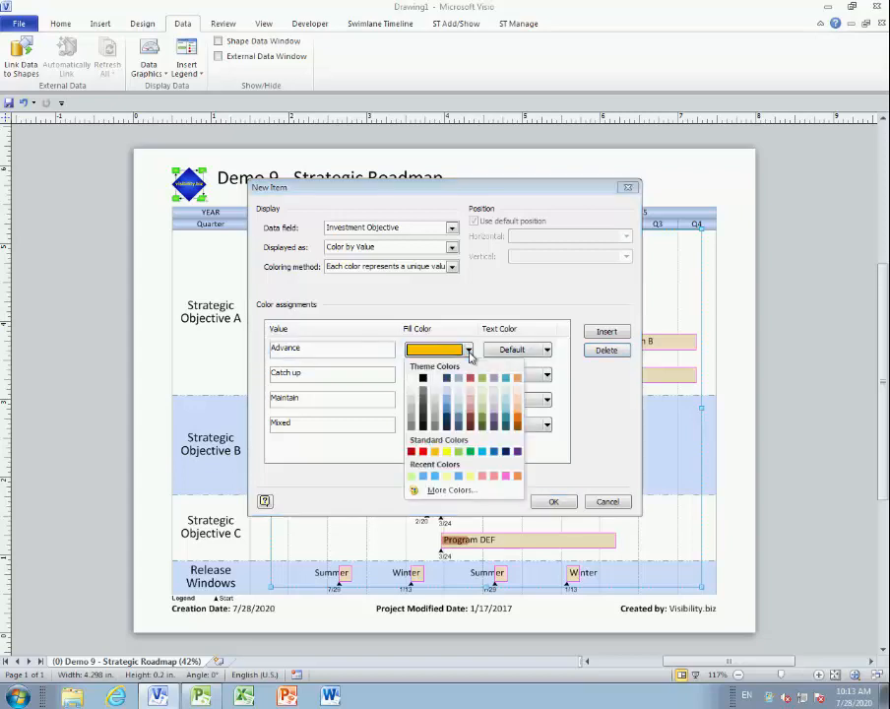
pyautogui.click(445, 496)
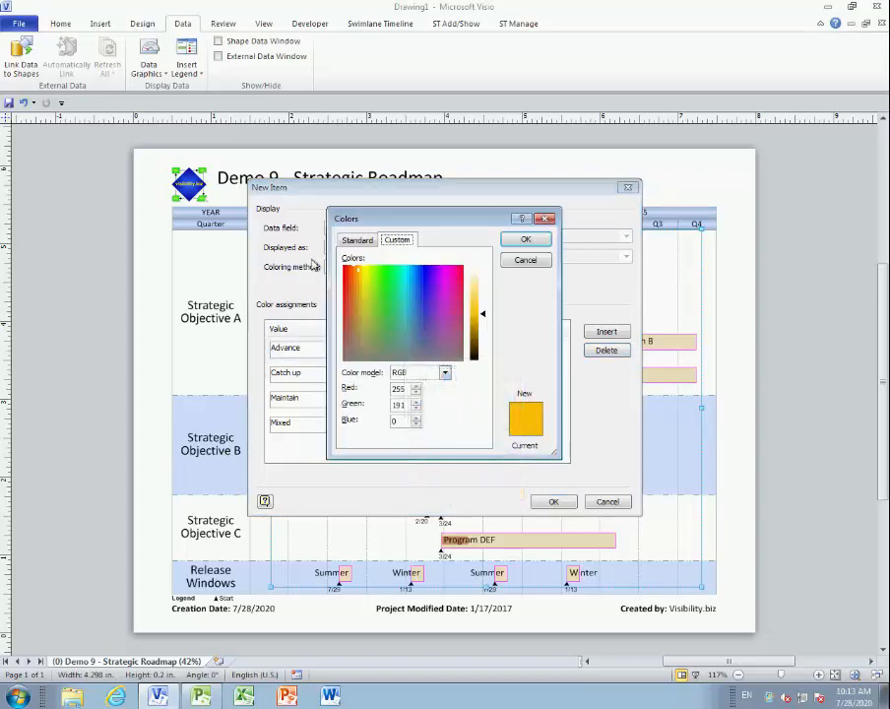
pyautogui.click(357, 242)
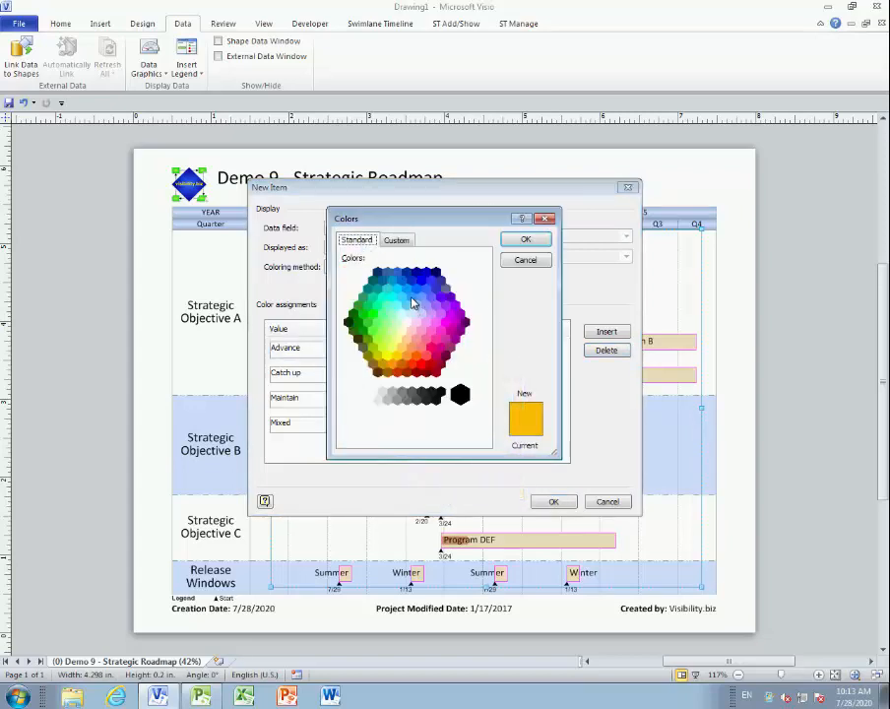
pyautogui.click(412, 298)
pyautogui.click(399, 242)
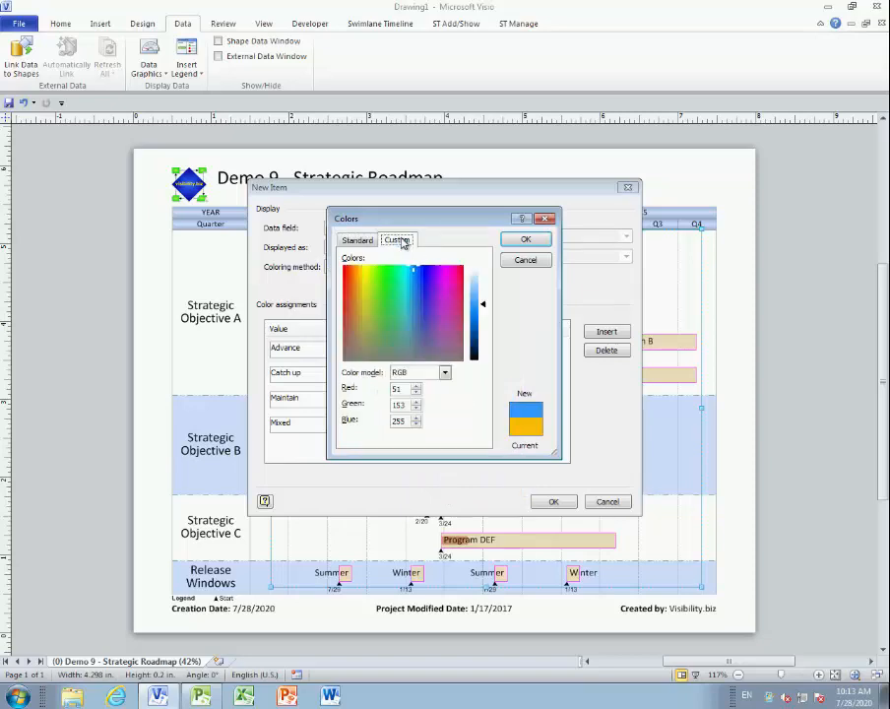
pyautogui.moveTo(483, 308); pyautogui.dragTo(481, 301)
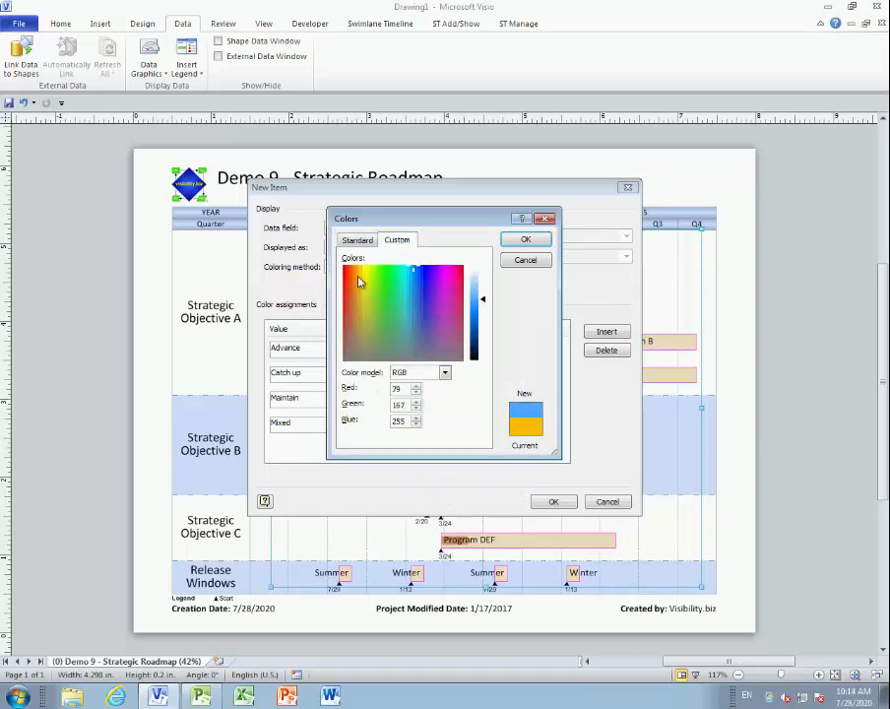
pyautogui.click(526, 241)
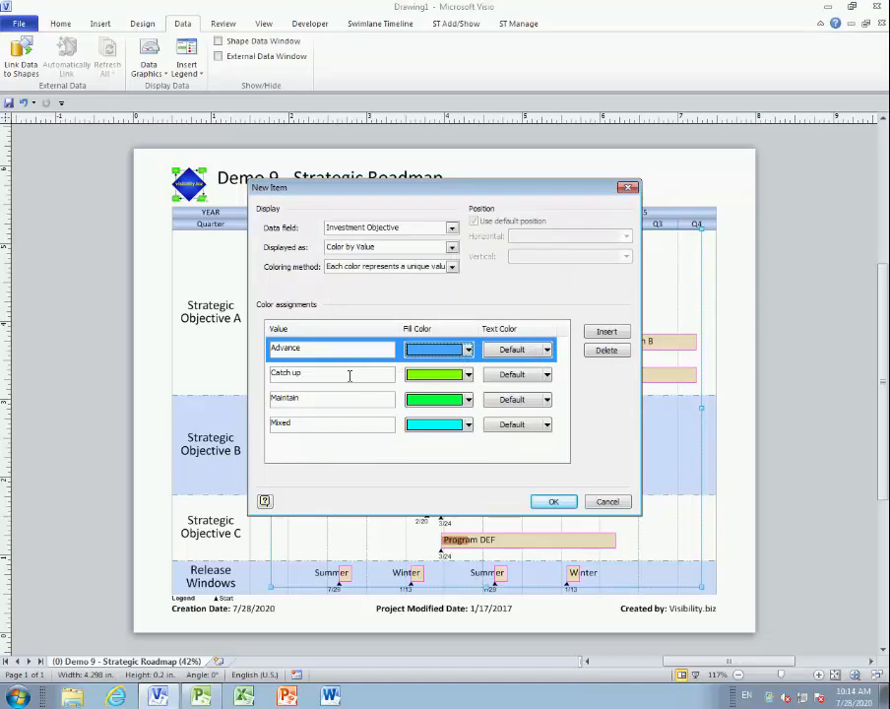
# Set the fill color for the Catch up value to a light yellow from the standard colors
pyautogui.click(468, 375)
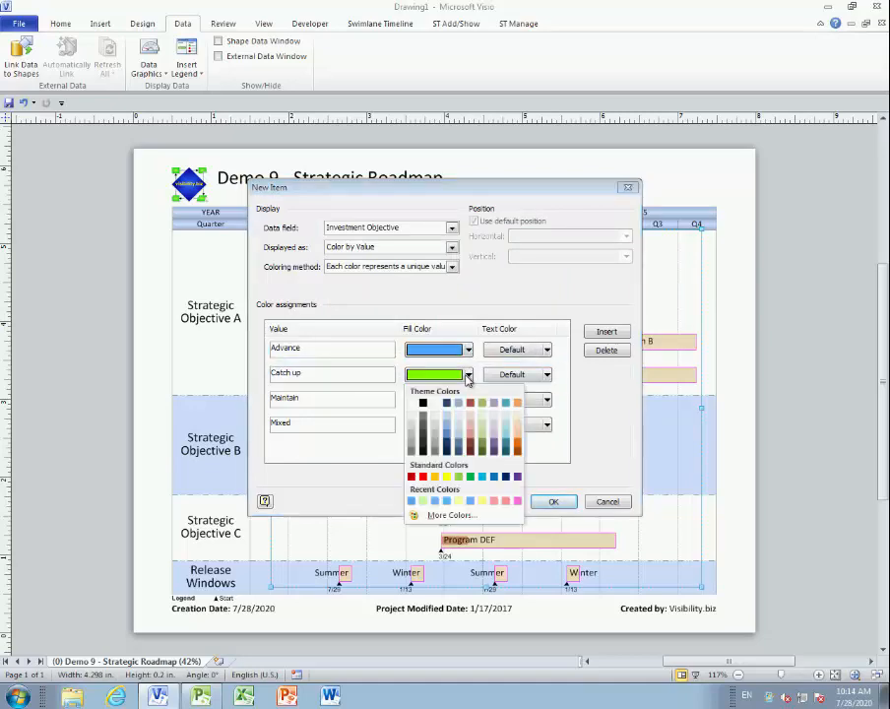
pyautogui.click(413, 514)
pyautogui.click(358, 240)
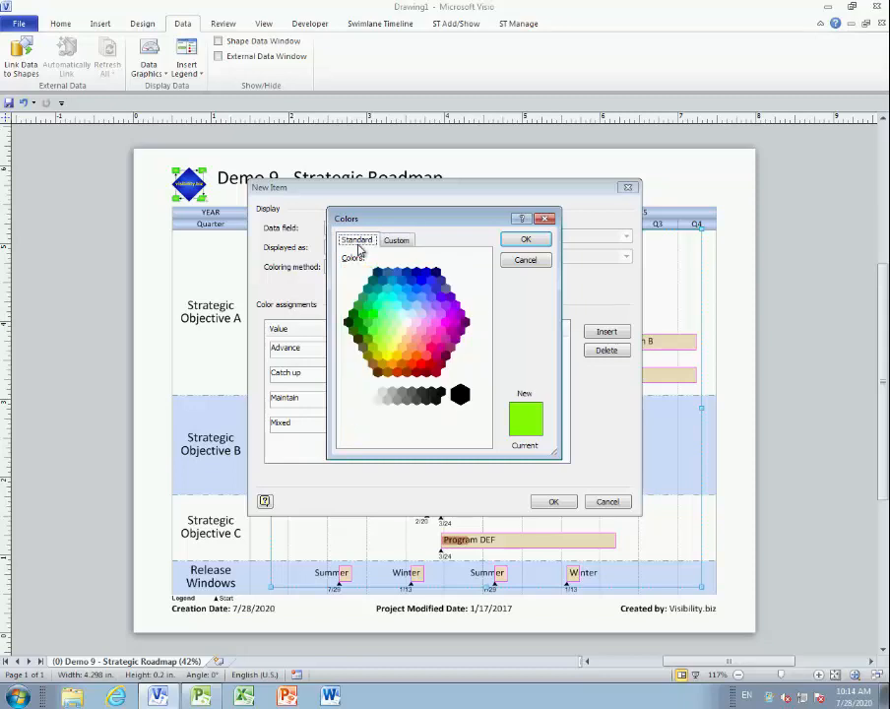
pyautogui.click(392, 347)
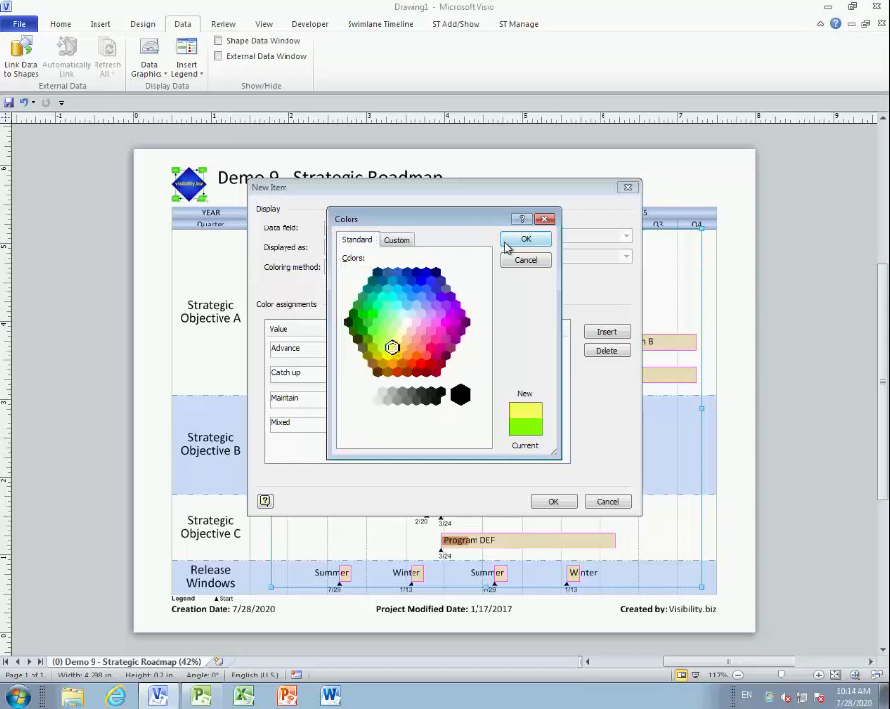
pyautogui.doubleClick(392, 346)
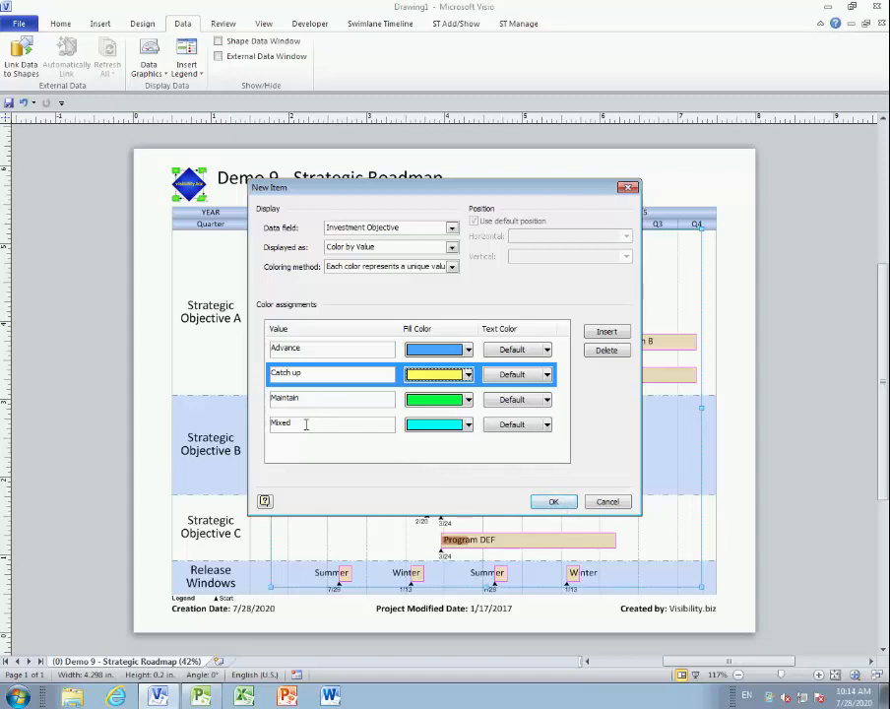
# Accept the color assignments and apply the new data graphic to the selected timeline shapes
pyautogui.click(553, 505)
pyautogui.click(544, 455)
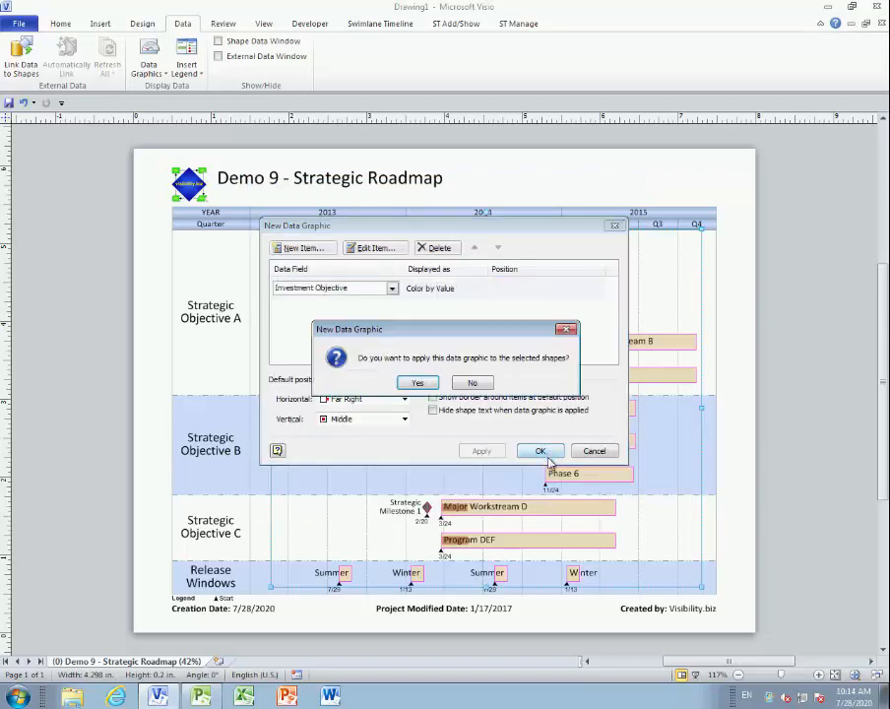
pyautogui.click(416, 382)
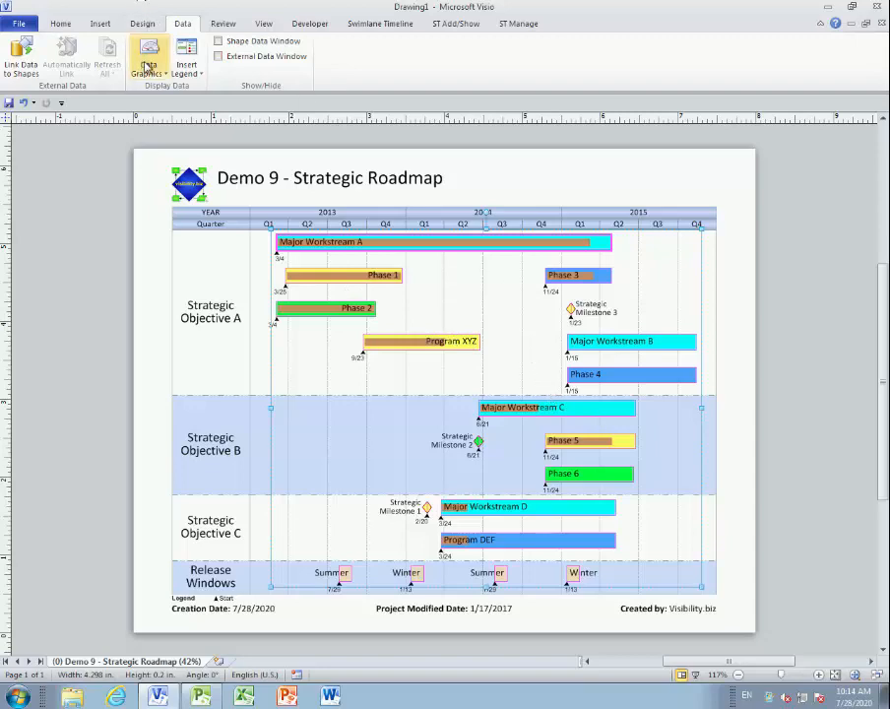
# Edit the data graphic to delete the Catch up color assignment from the Investment Objective item, and update all shapes using it
pyautogui.click(147, 67)
pyautogui.click(159, 207)
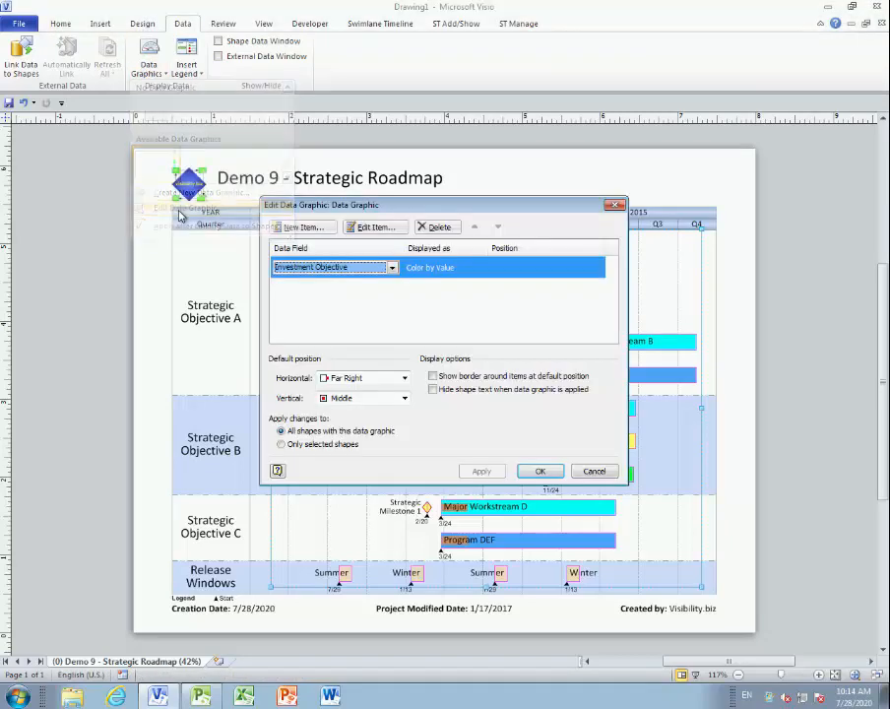
pyautogui.click(363, 228)
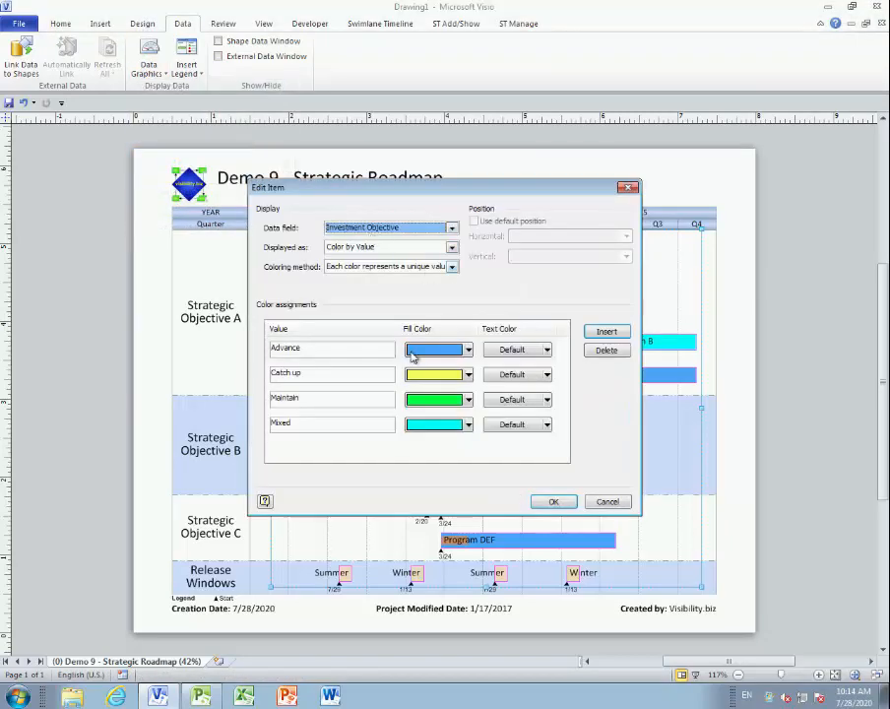
pyautogui.click(335, 376)
pyautogui.click(598, 351)
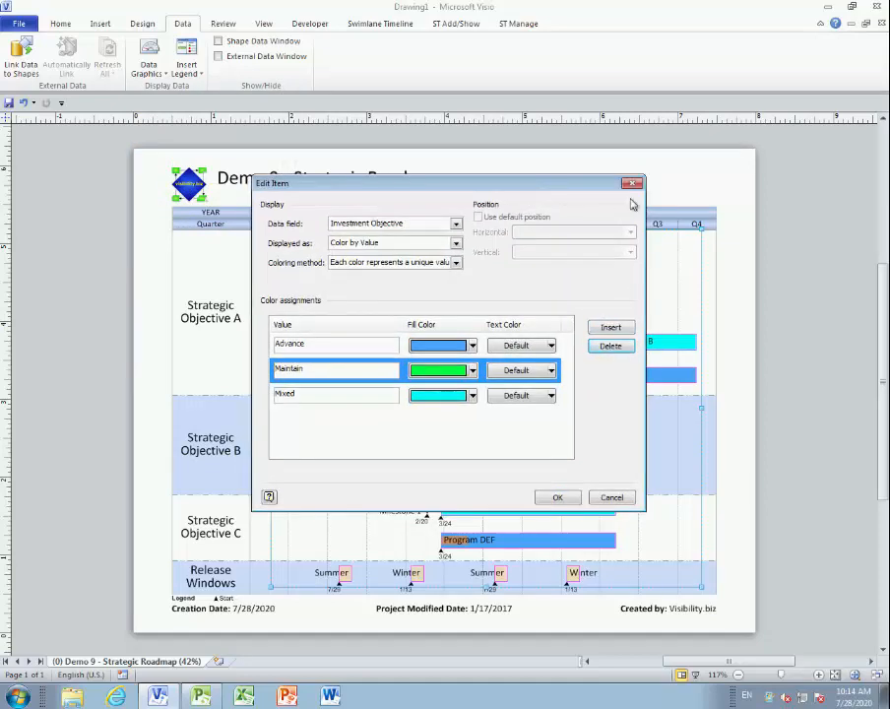
pyautogui.moveTo(626, 197); pyautogui.dragTo(555, 167)
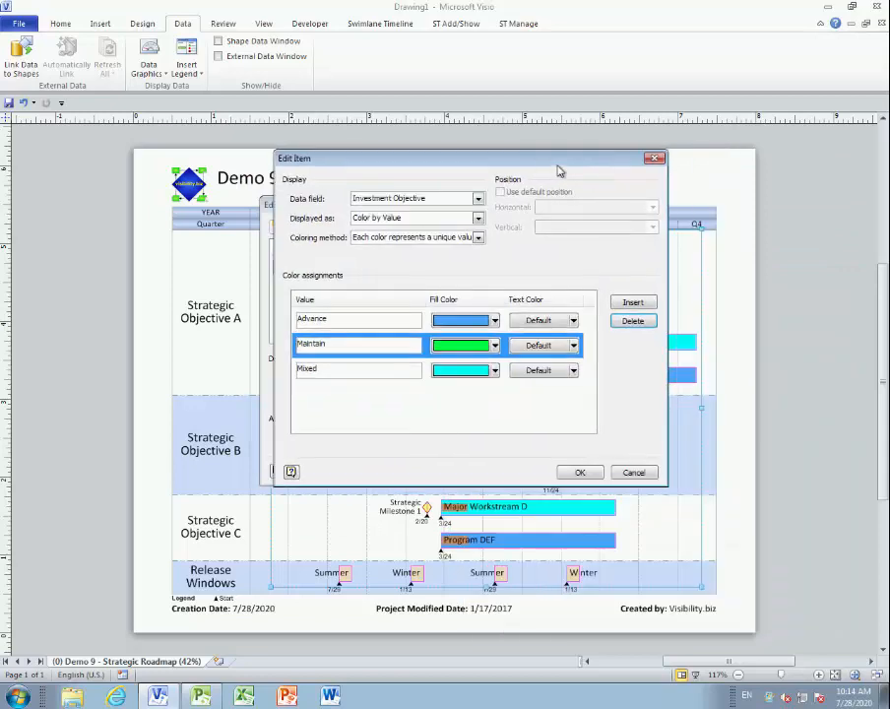
pyautogui.click(570, 469)
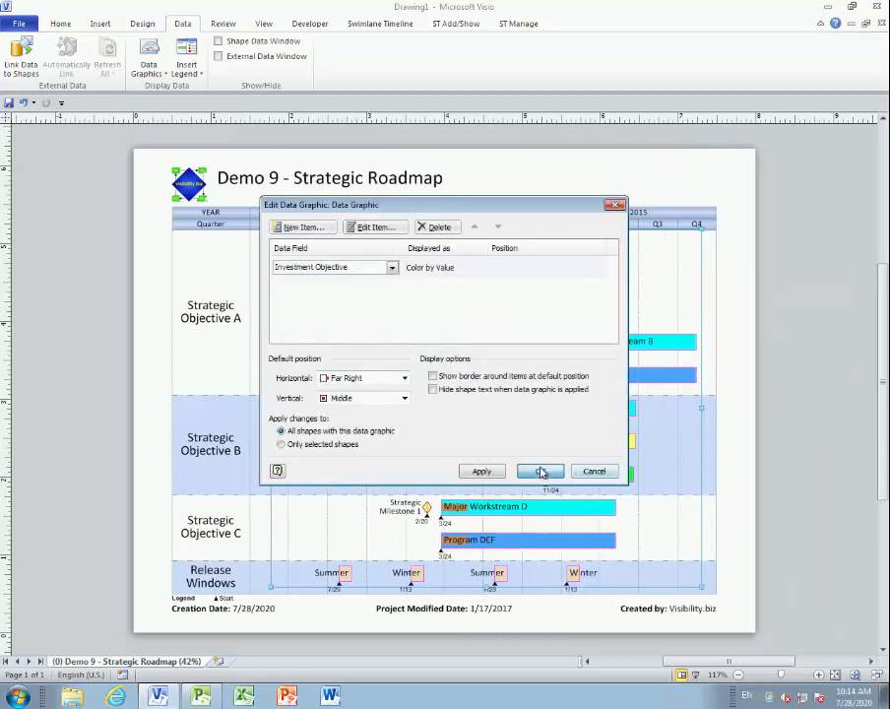
pyautogui.click(540, 472)
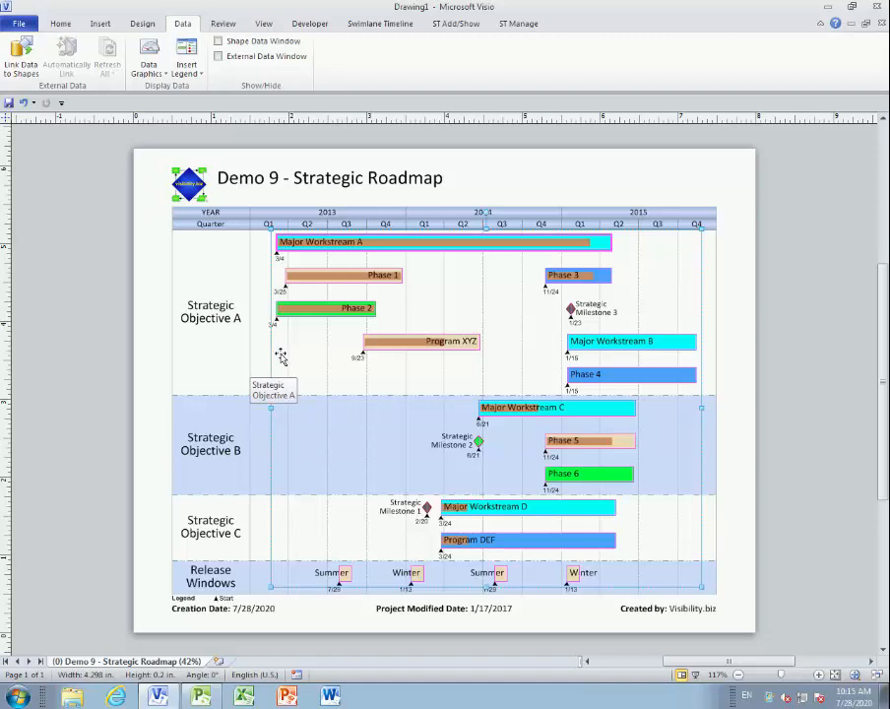
# Add a % Complete item to the existing data graphic, displayed as an Icon Set in the style starting with a green check mark
pyautogui.click(149, 69)
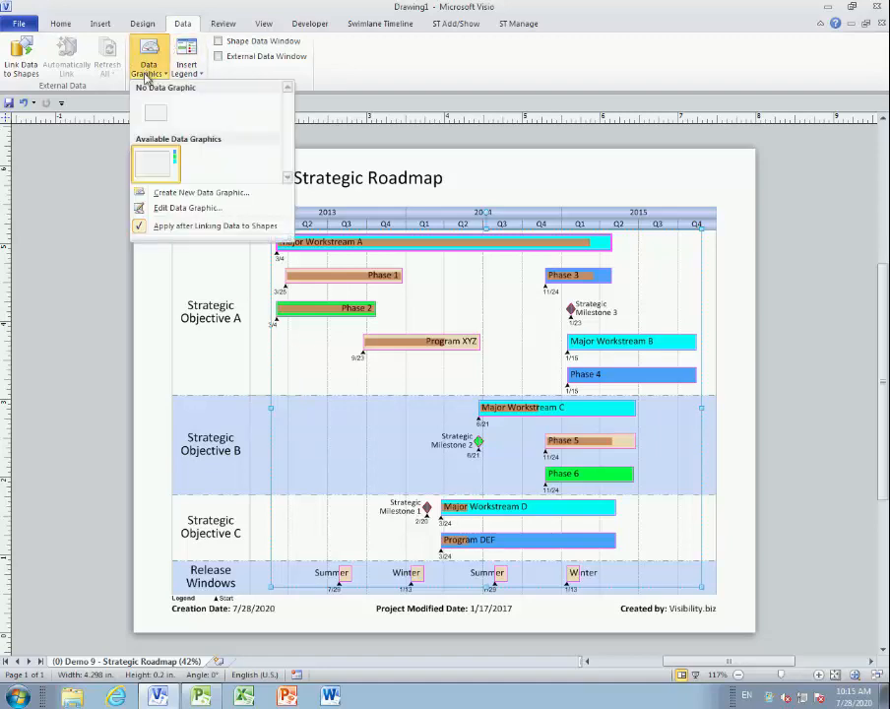
pyautogui.click(170, 208)
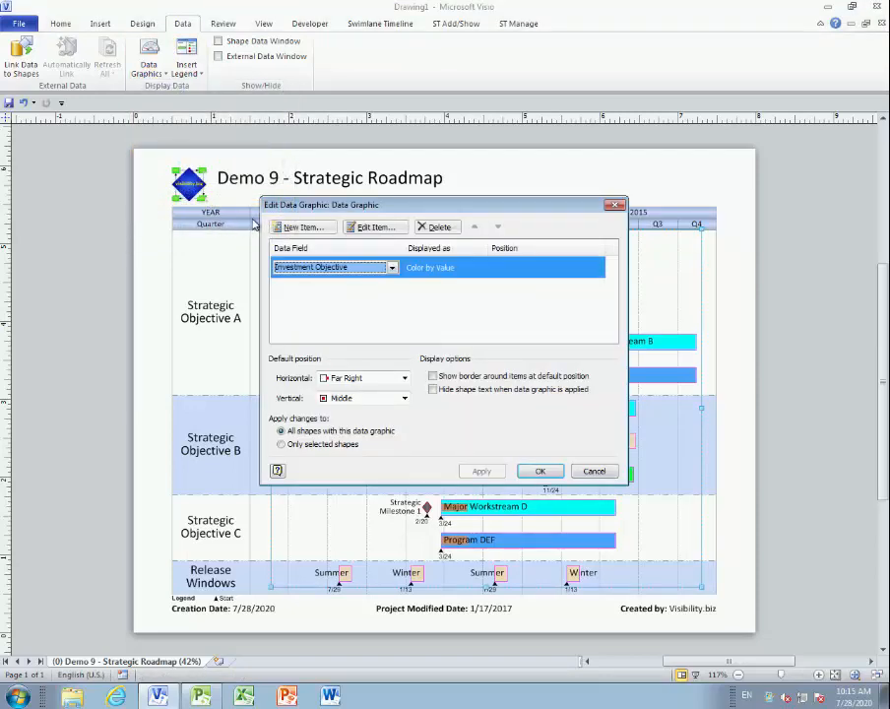
pyautogui.click(300, 228)
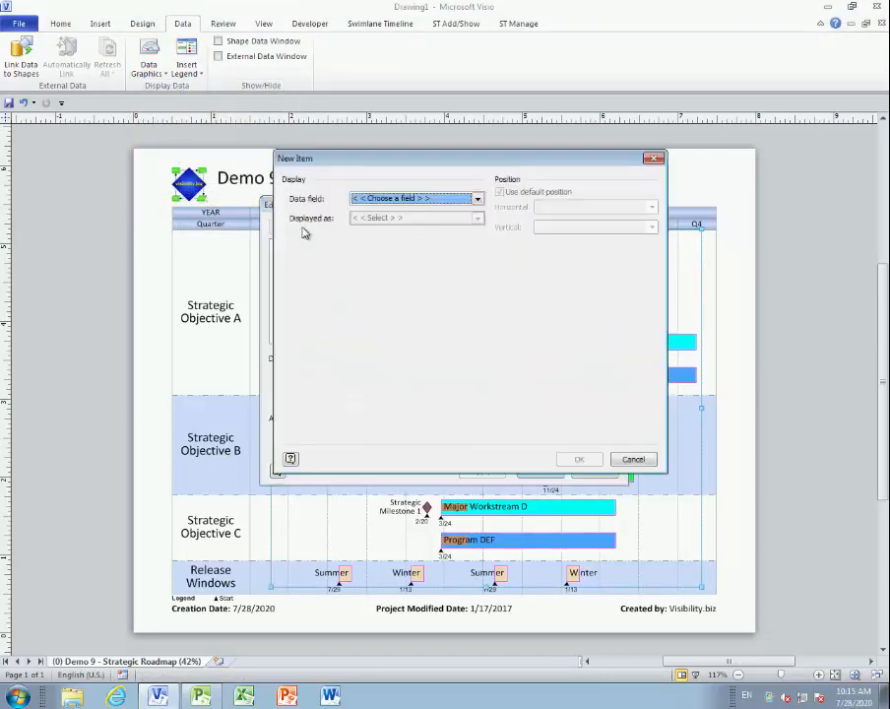
pyautogui.click(478, 200)
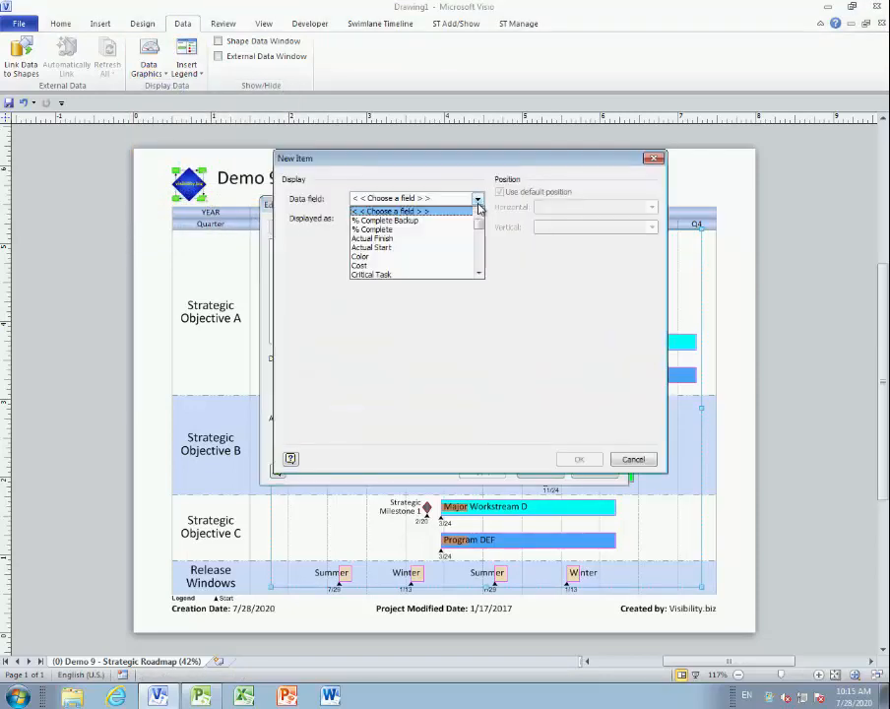
pyautogui.click(371, 230)
pyautogui.click(477, 218)
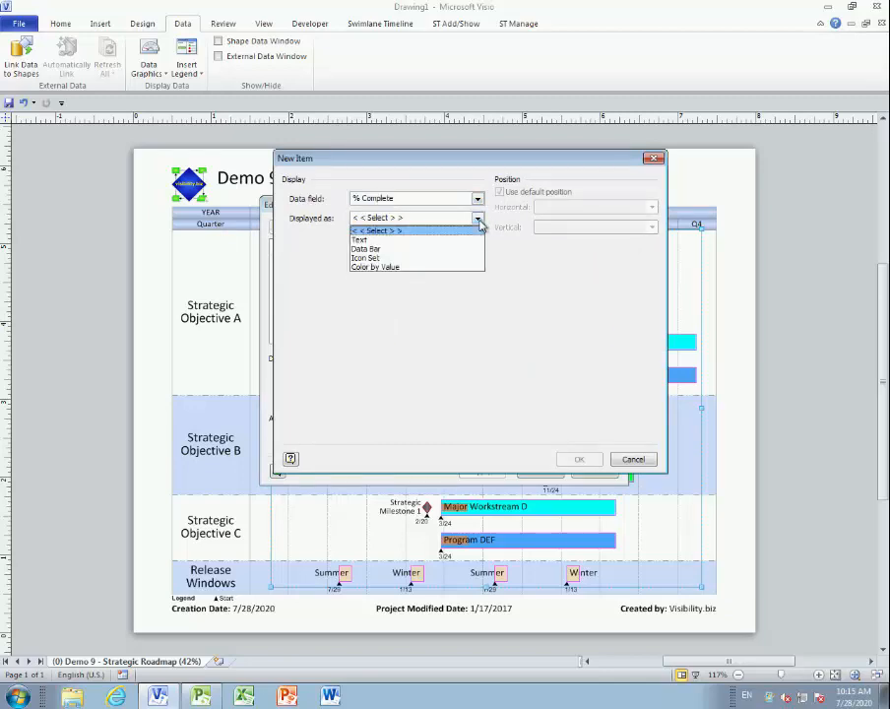
pyautogui.click(363, 259)
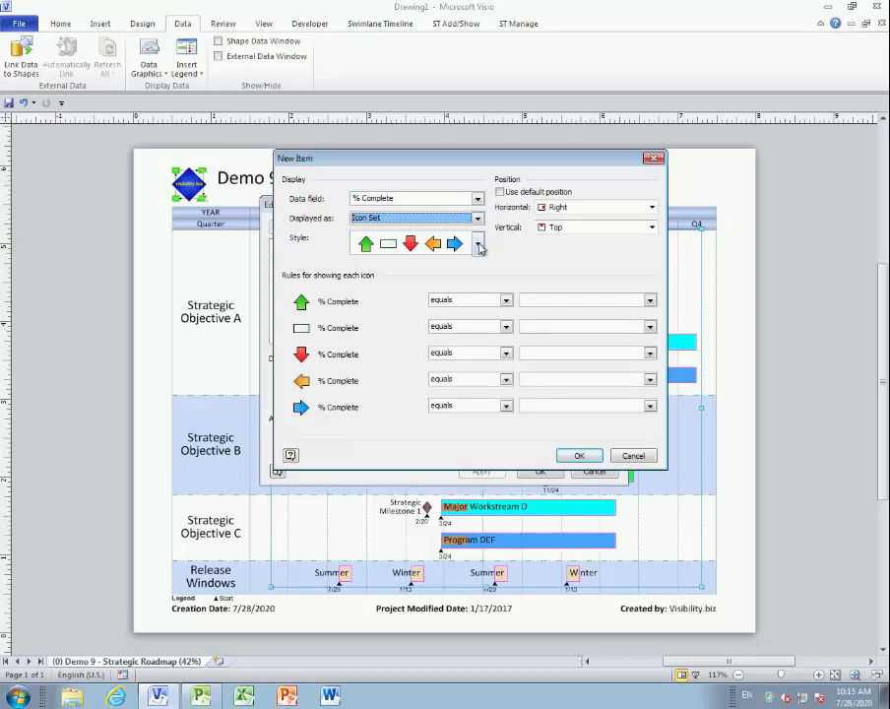
pyautogui.click(478, 244)
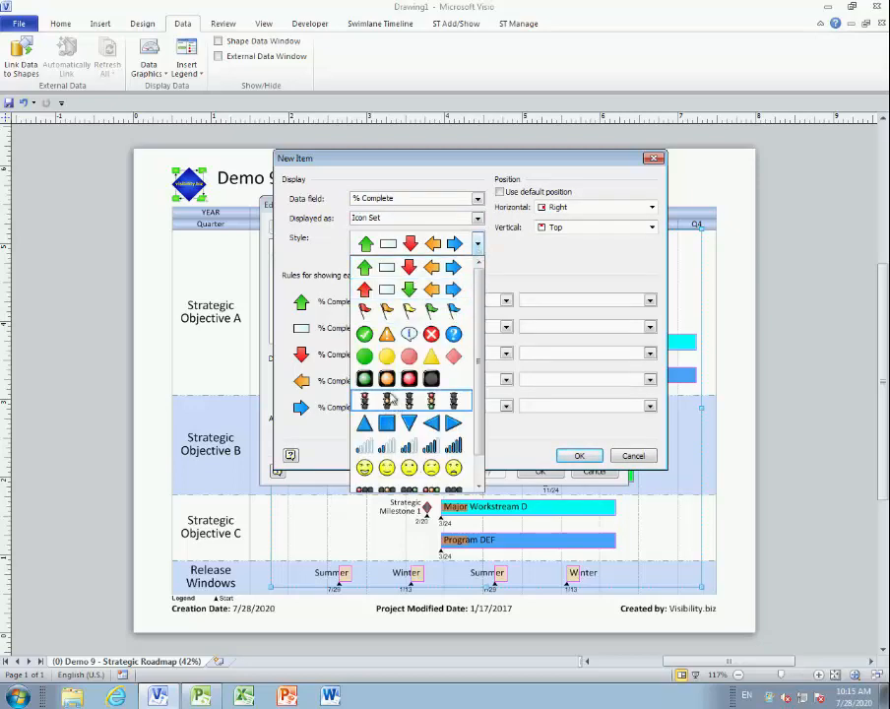
pyautogui.click(367, 337)
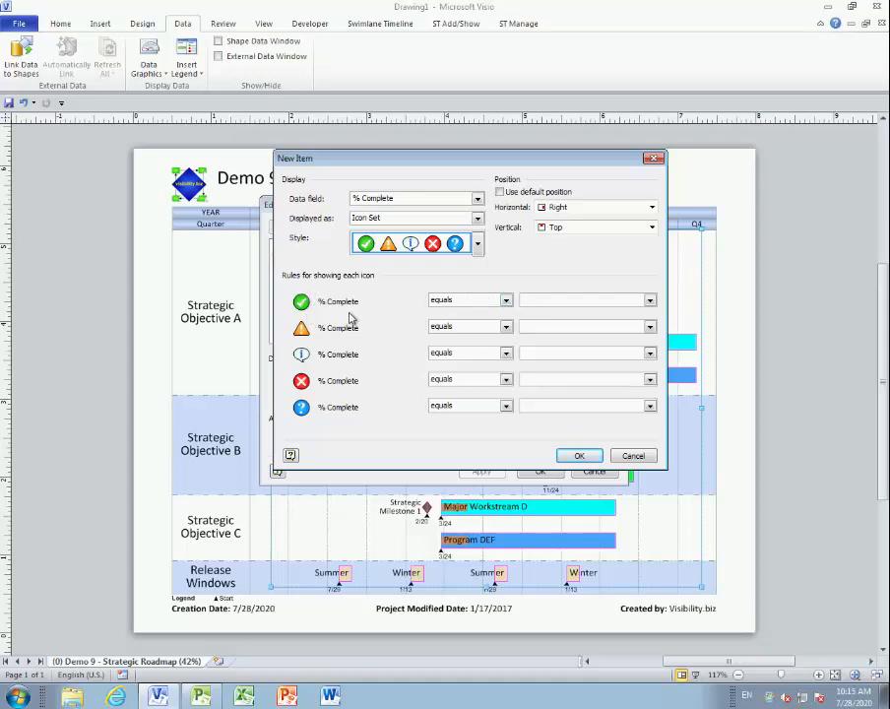
# Show the green check mark when % Complete equals 100%, position the icons horizontally at Left, and apply the edited data graphic
pyautogui.click(505, 301)
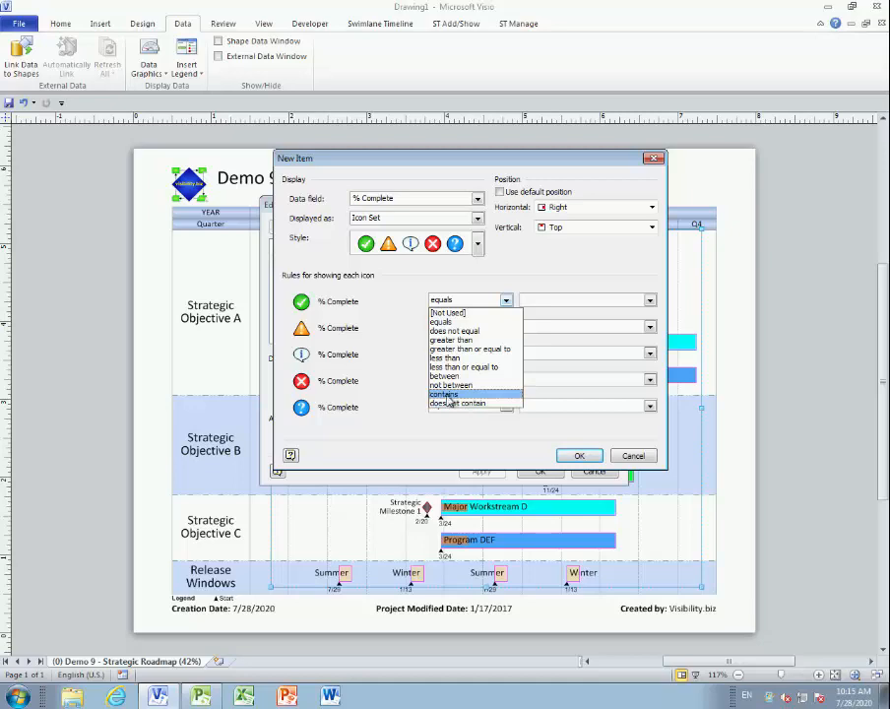
pyautogui.click(538, 297)
pyautogui.click(542, 299)
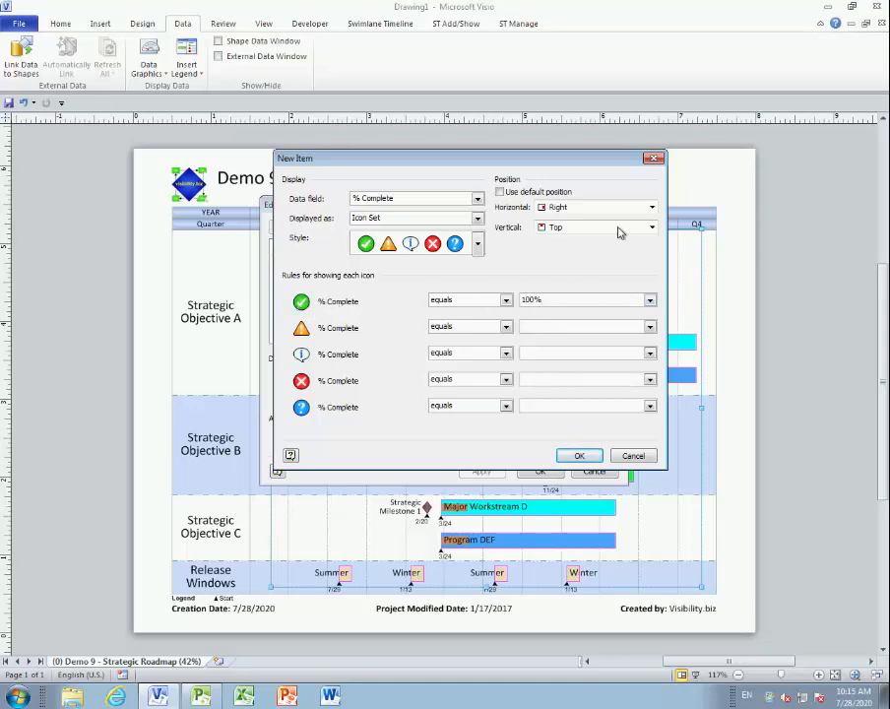
pyautogui.click(652, 208)
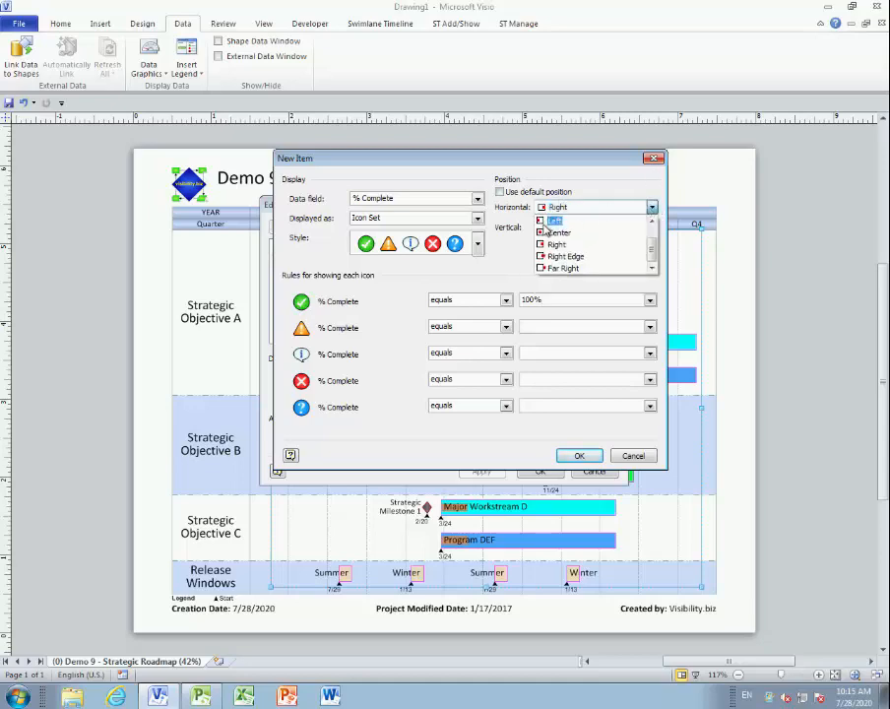
pyautogui.click(555, 218)
pyautogui.click(579, 456)
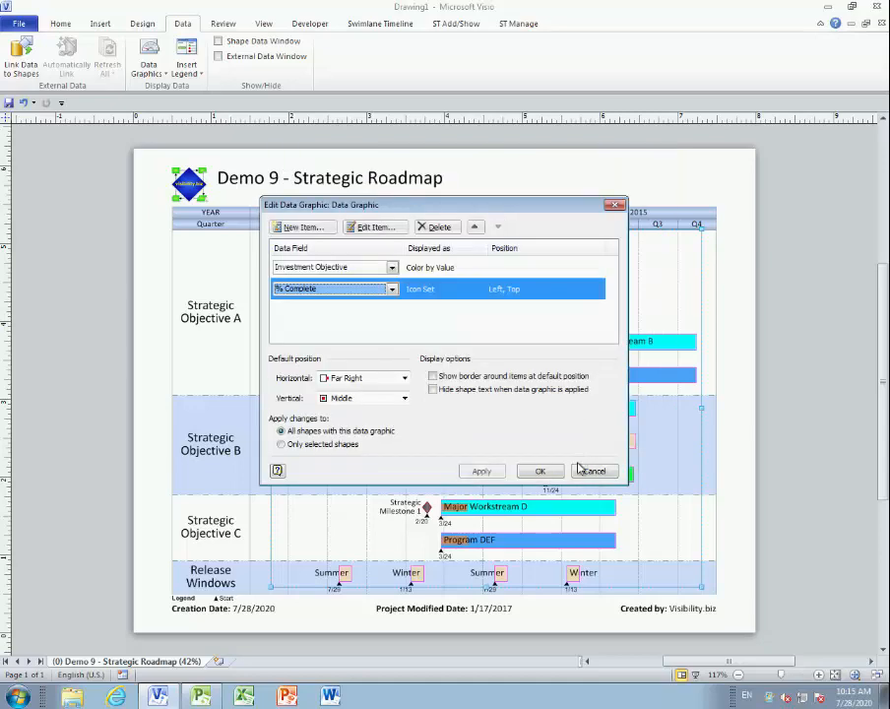
pyautogui.click(547, 471)
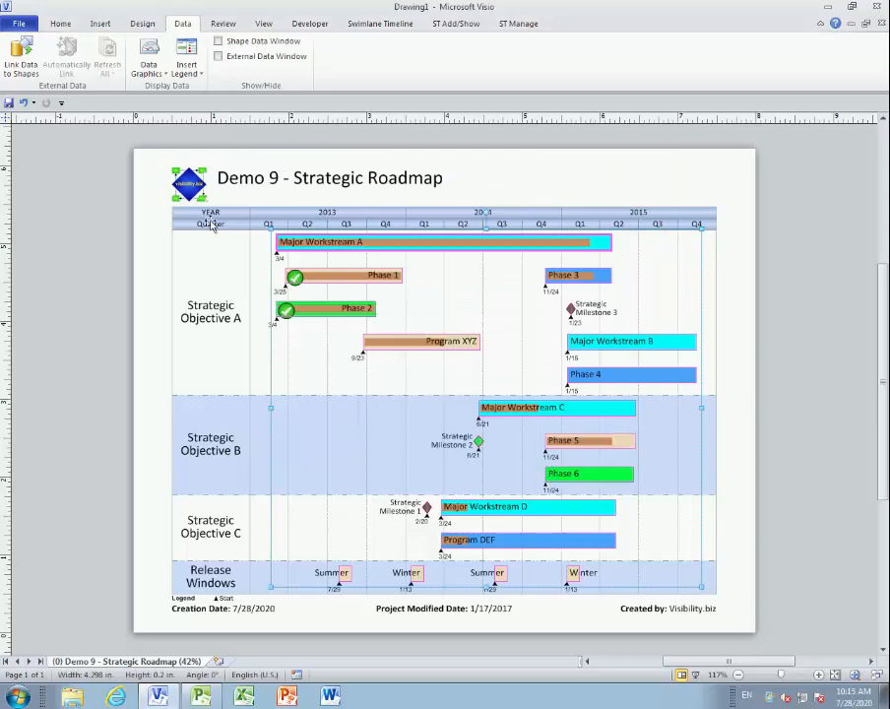
# Deselect the tasks, insert a data graphic legend, and move it to the empty timeline area below Phase 2, overlapping the Strategic Objective B lane
pyautogui.click(726, 440)
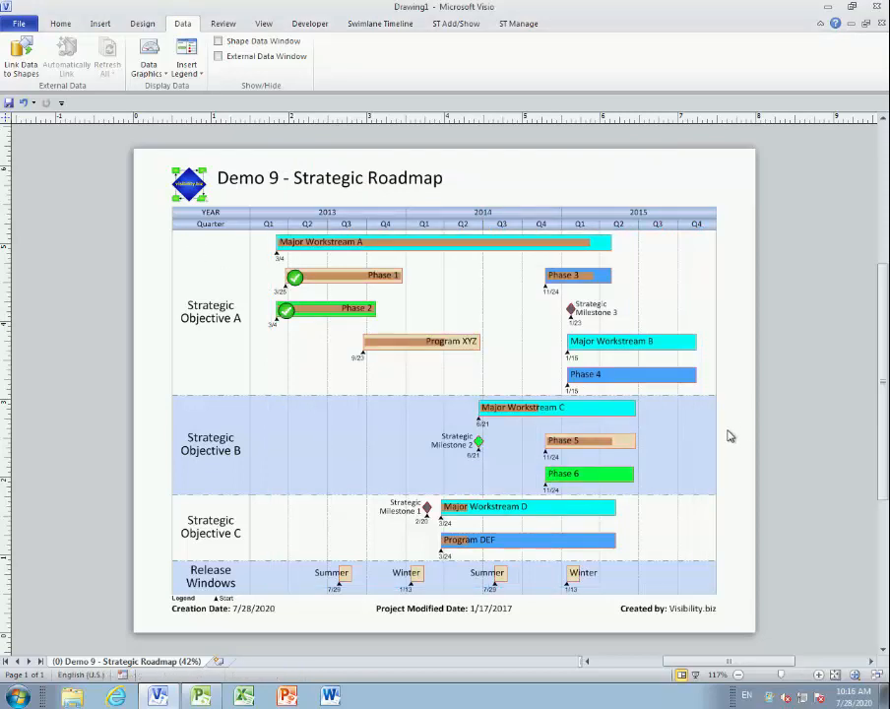
pyautogui.click(186, 64)
pyautogui.click(196, 108)
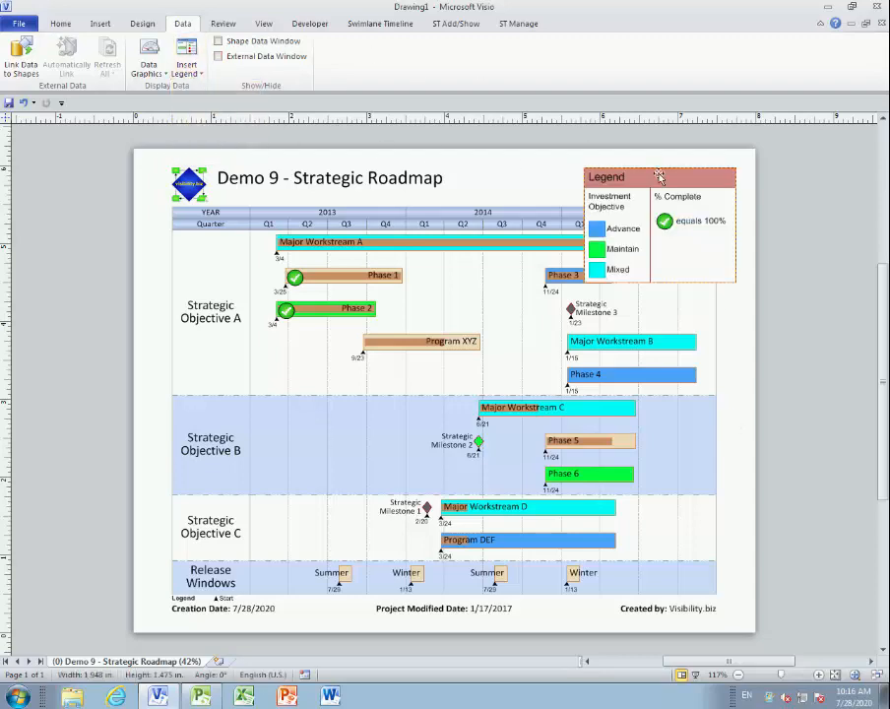
pyautogui.moveTo(668, 195); pyautogui.dragTo(347, 379)
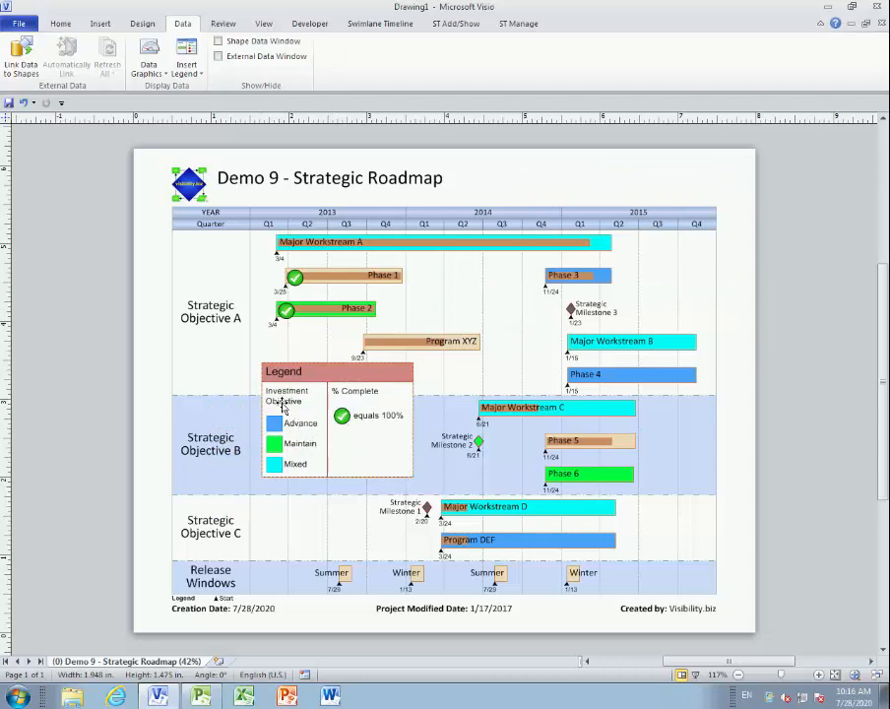